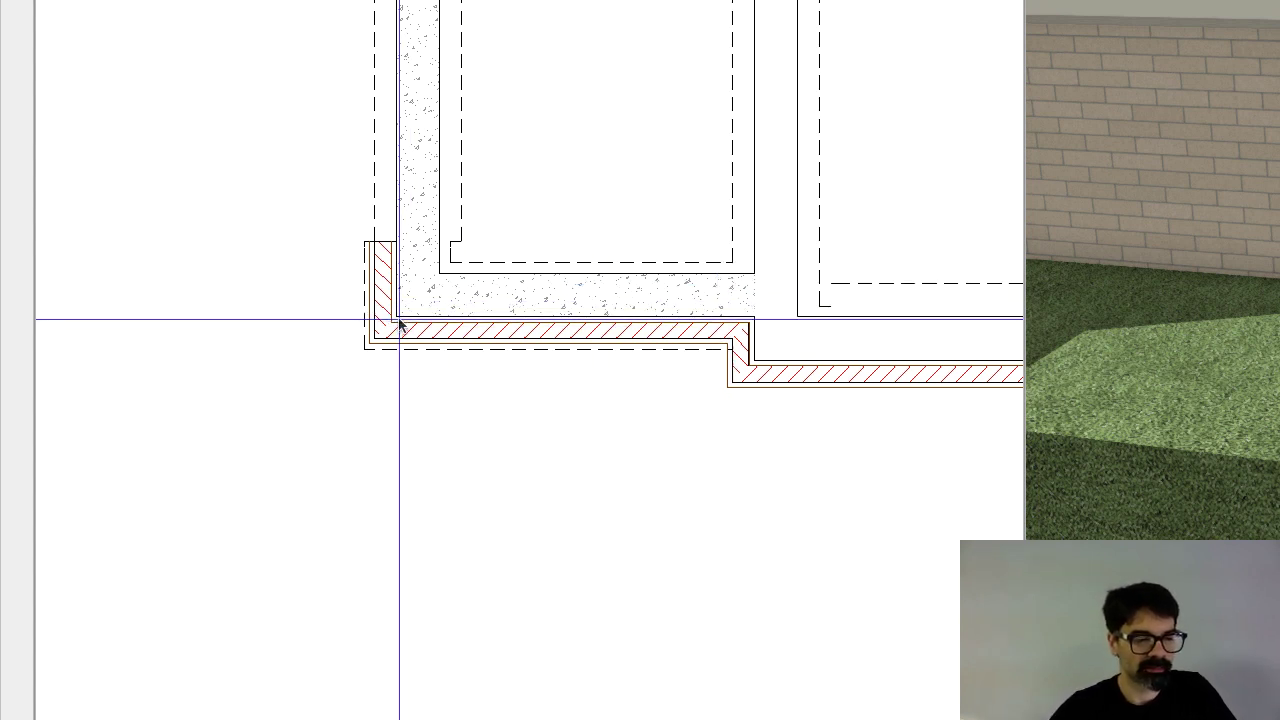
# - Orbit and pan the 3D view along the beige wall to recentre on the corner pier
pyautogui.moveTo(400, 323); pyautogui.dragTo(391, 297)
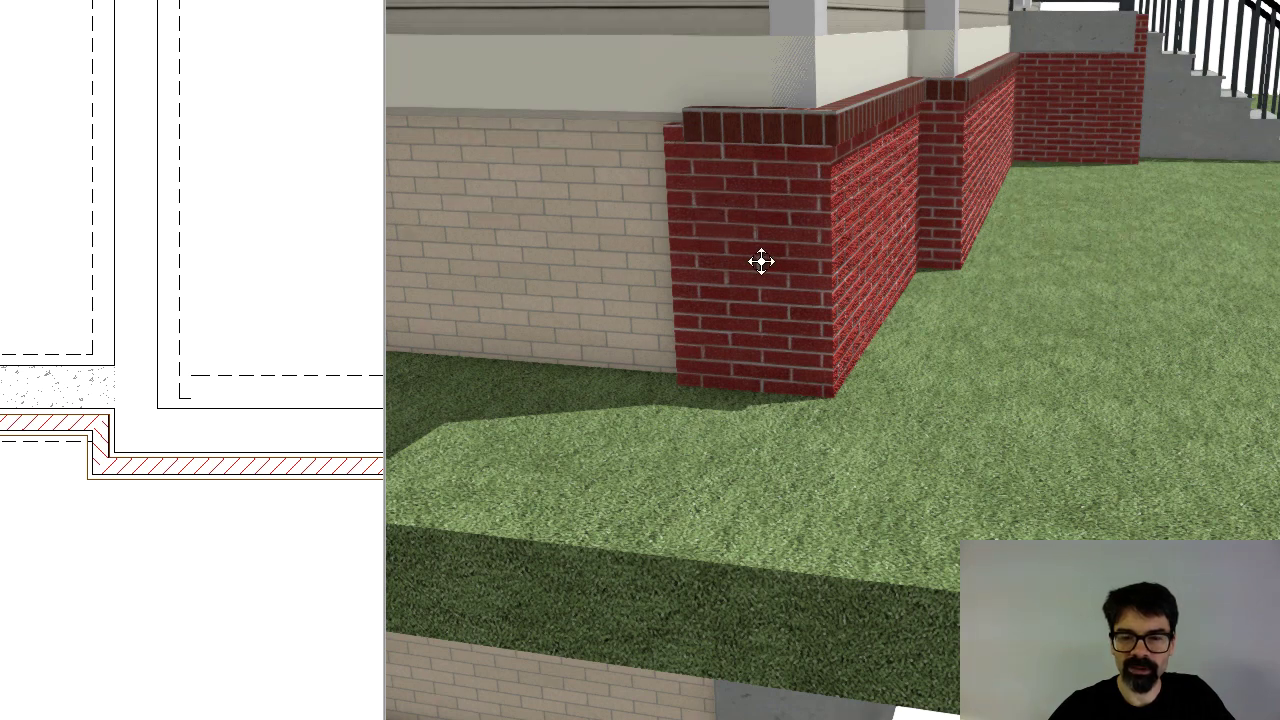
pyautogui.moveTo(761, 262); pyautogui.dragTo(789, 263)
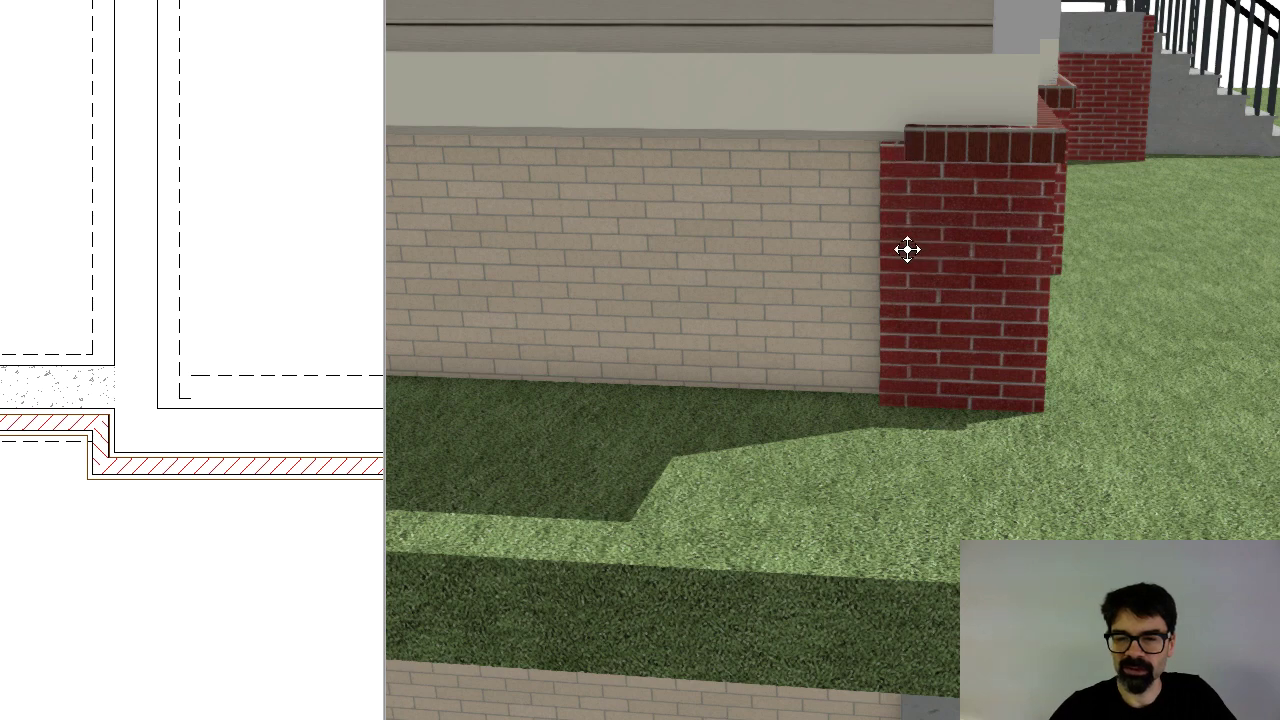
pyautogui.press('a')
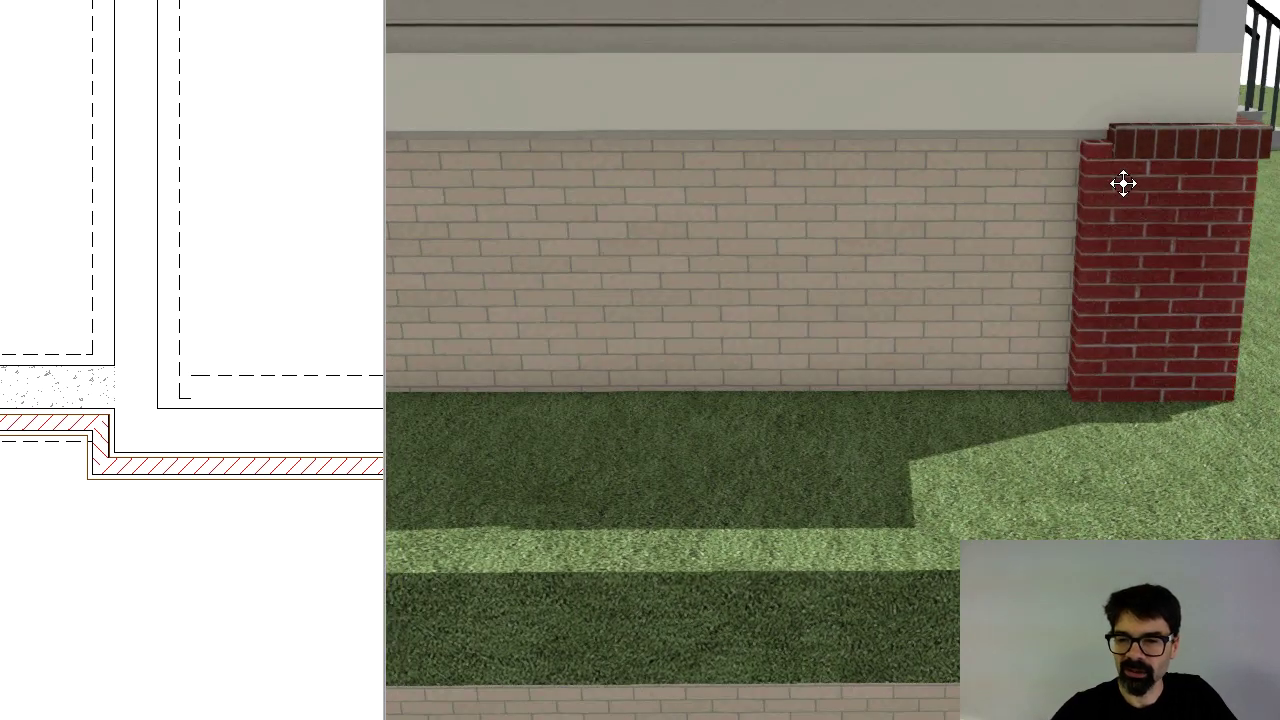
pyautogui.press('a')
pyautogui.scroll(2, 1257, 180)
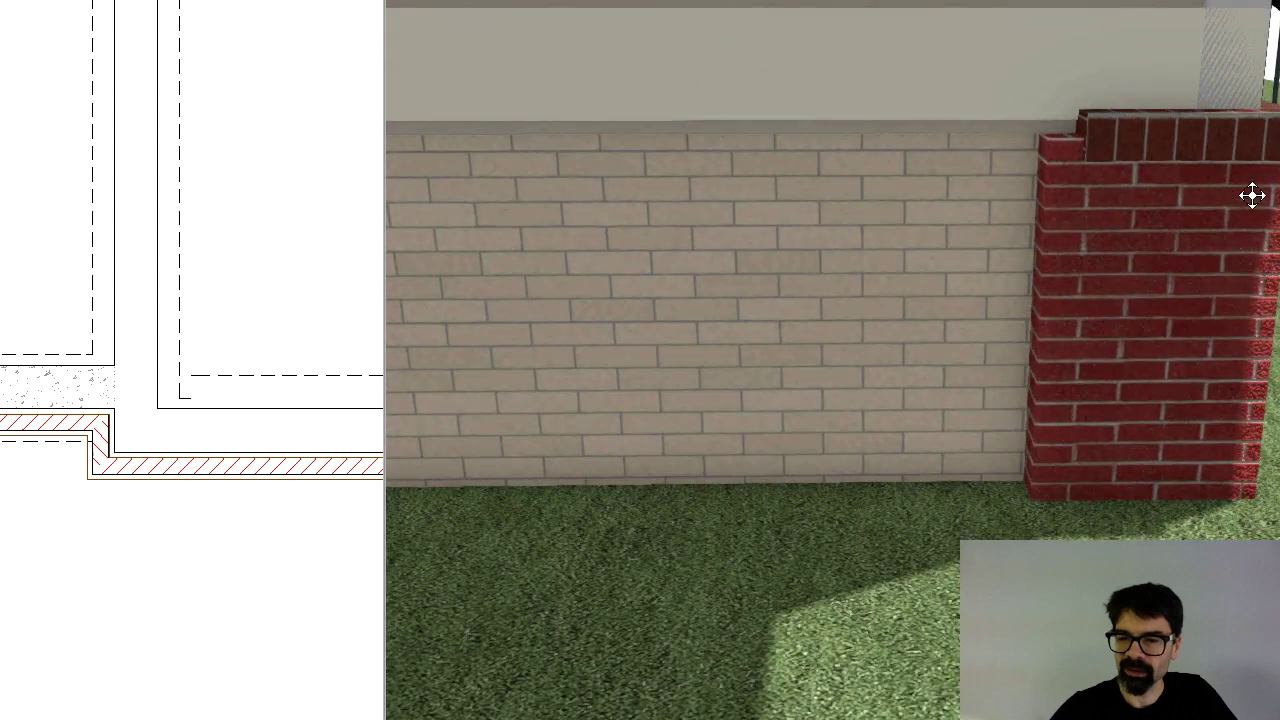
pyautogui.press('a')
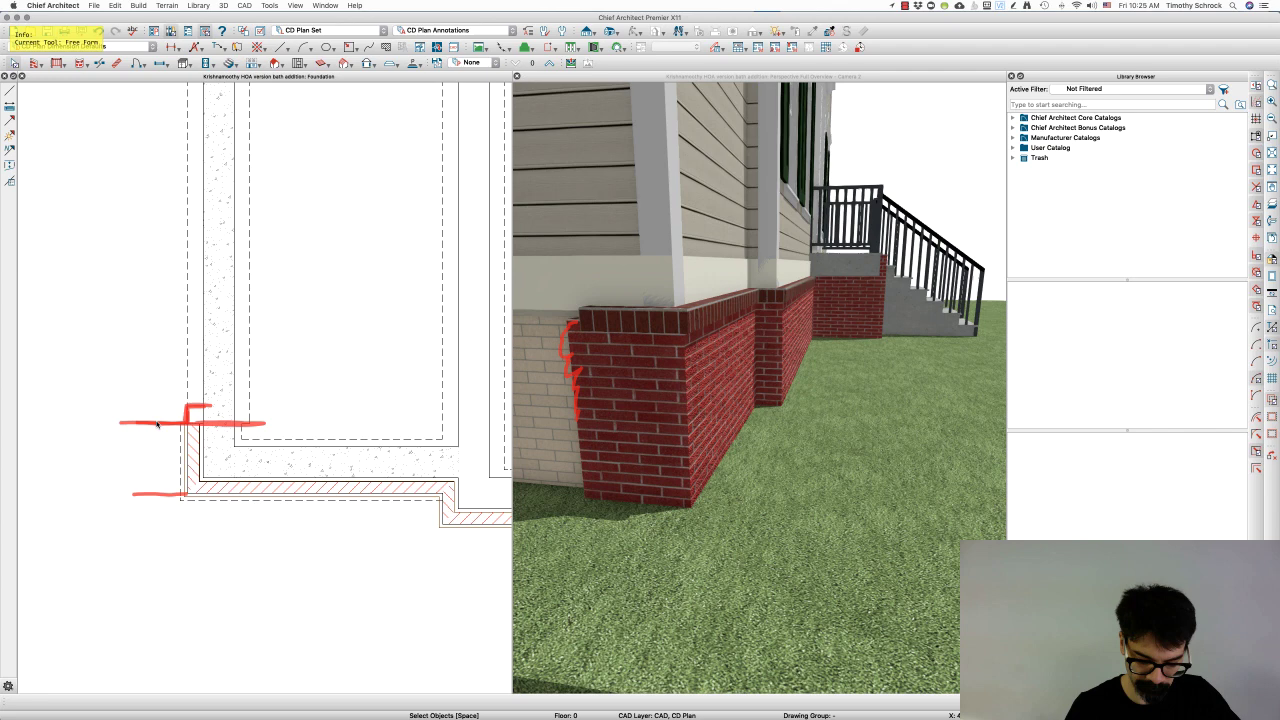
# - Zoom the plan out and select the pony wall at the foundation's front corner
pyautogui.press('Escape')
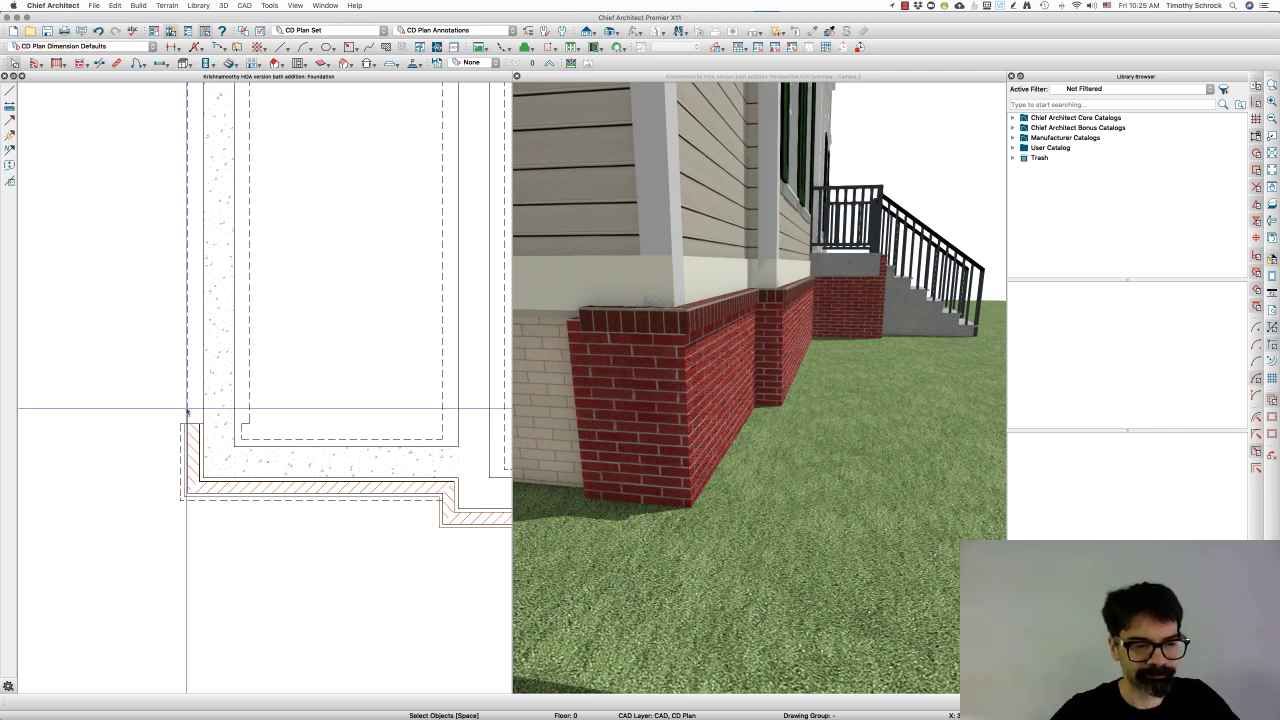
pyautogui.scroll(-1, 163, 430)
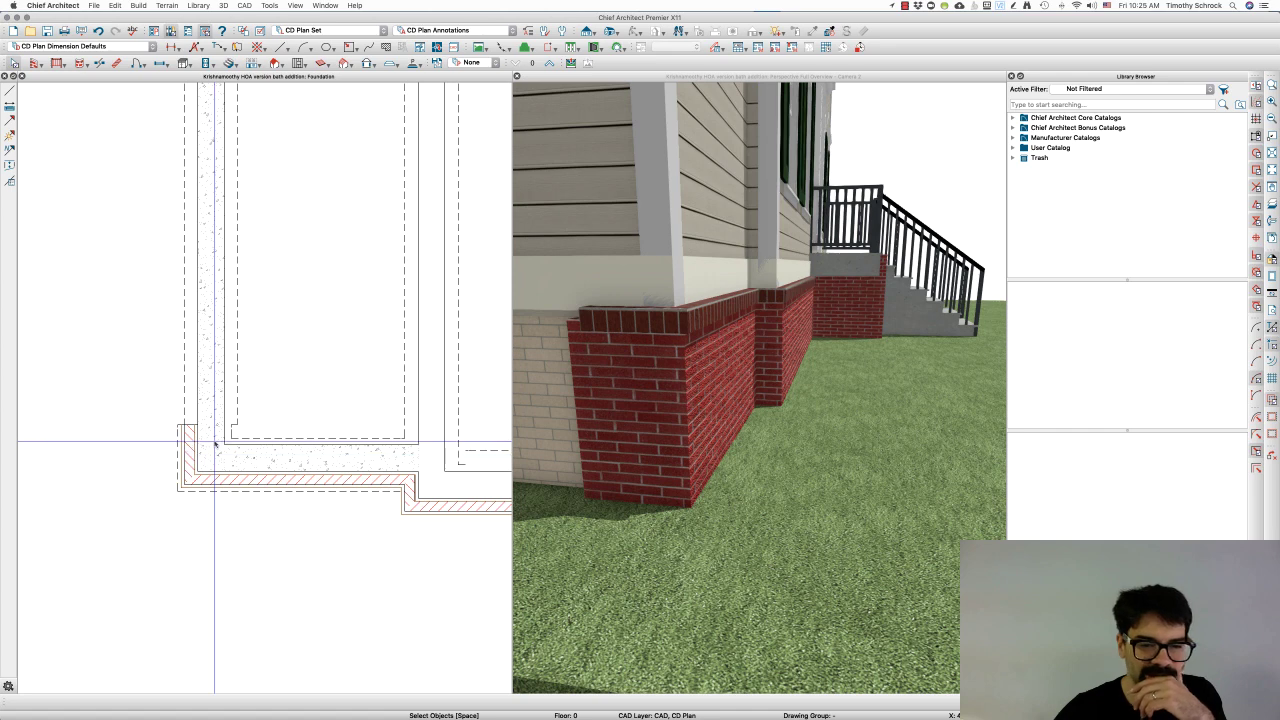
pyautogui.click(214, 444)
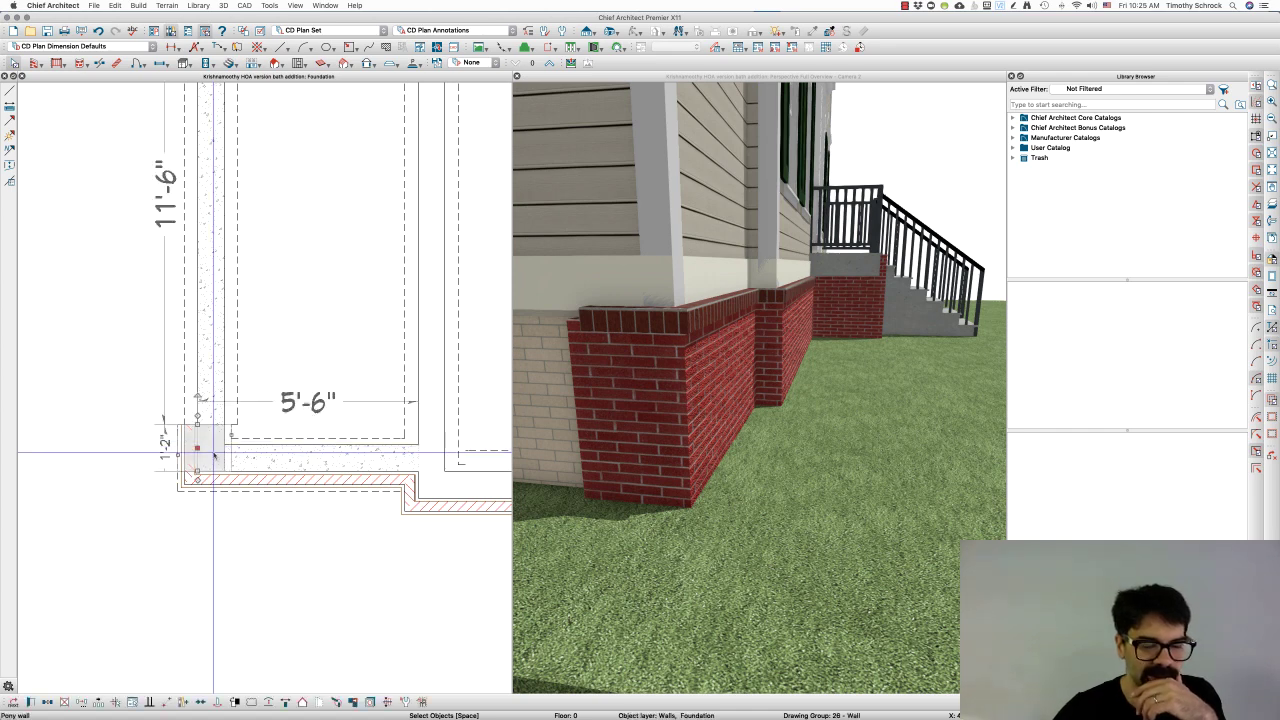
# - Review the pony wall's 8" Concrete Stem Wall, Brick type definition and close its specifications unchanged
pyautogui.doubleClick(318, 482)
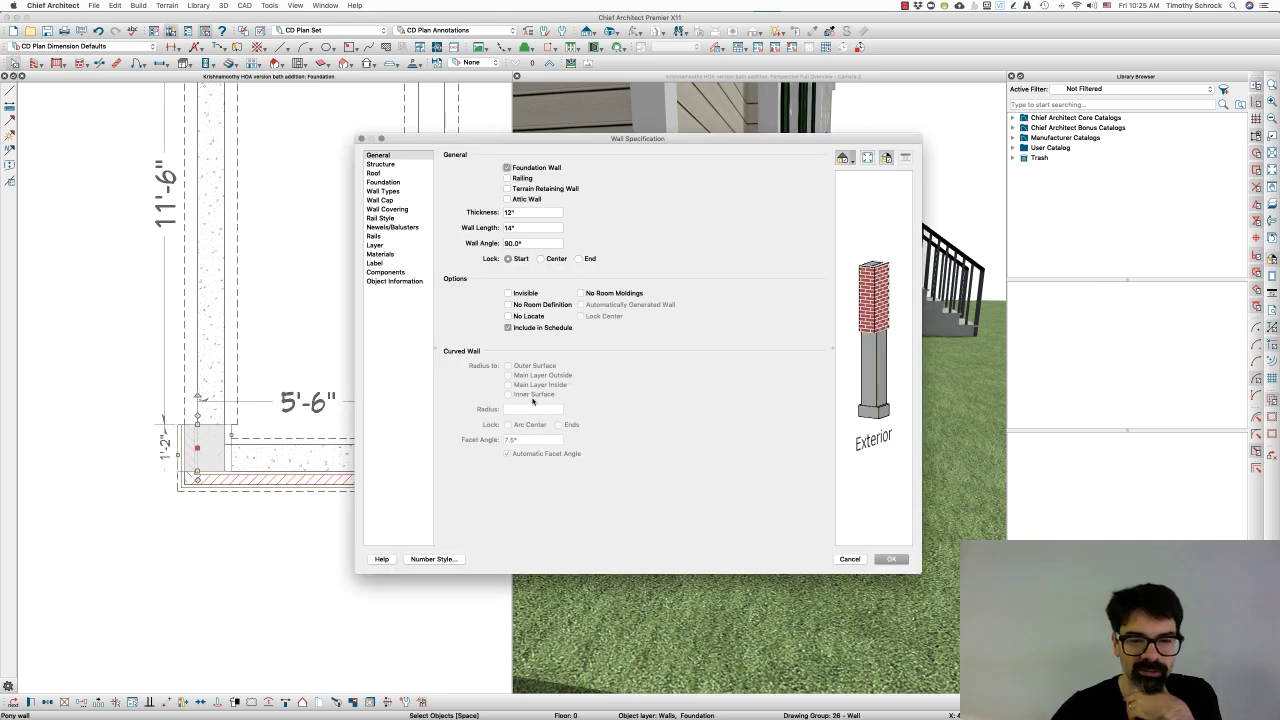
pyautogui.click(383, 191)
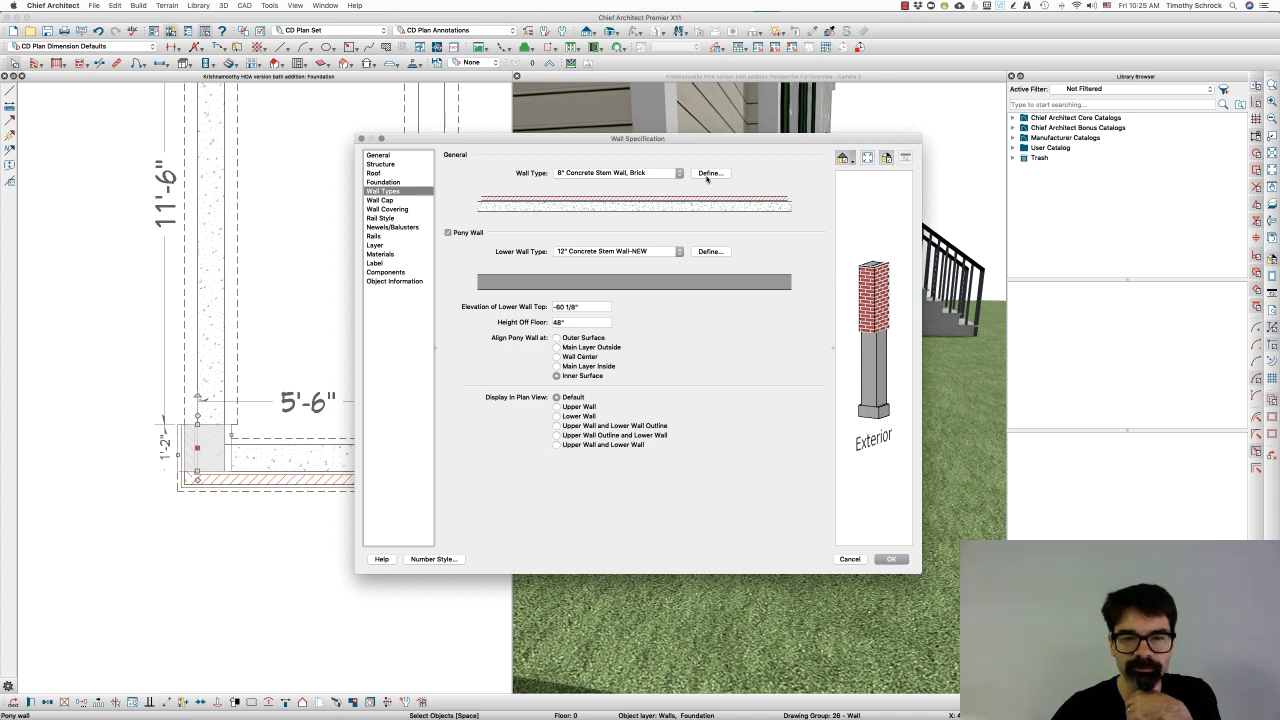
pyautogui.click(708, 174)
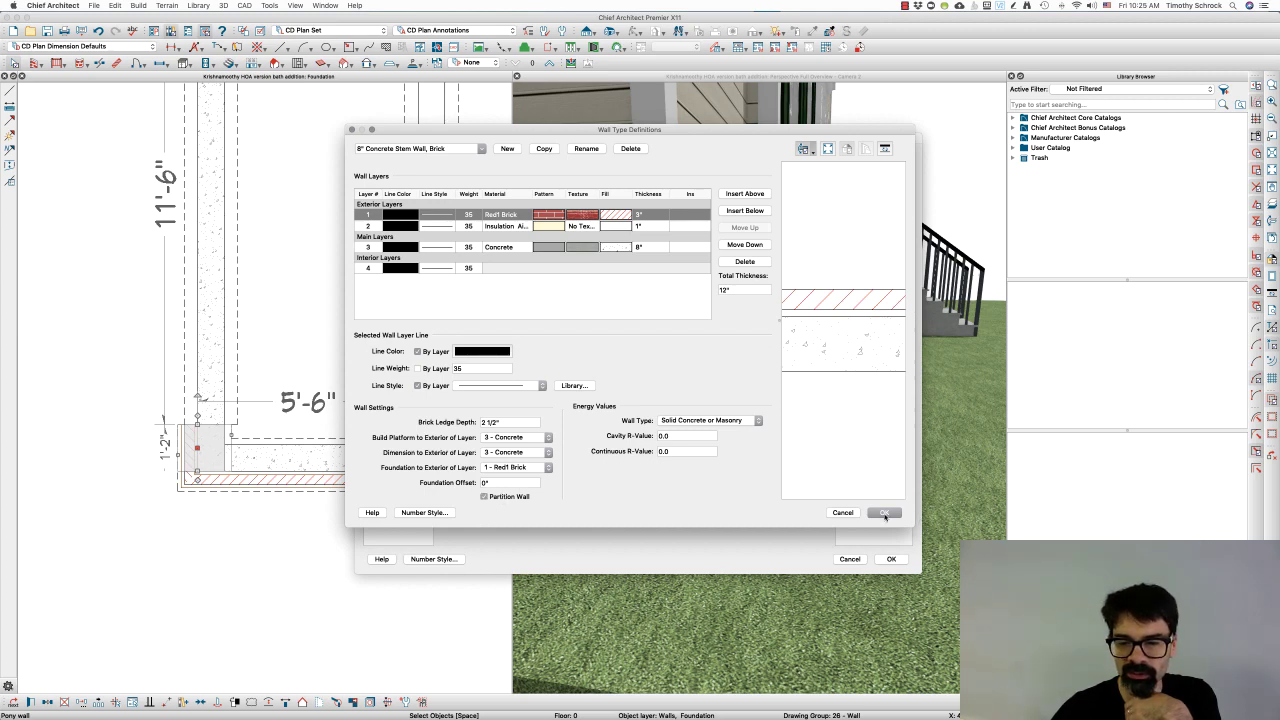
pyautogui.click(884, 513)
pyautogui.click(892, 559)
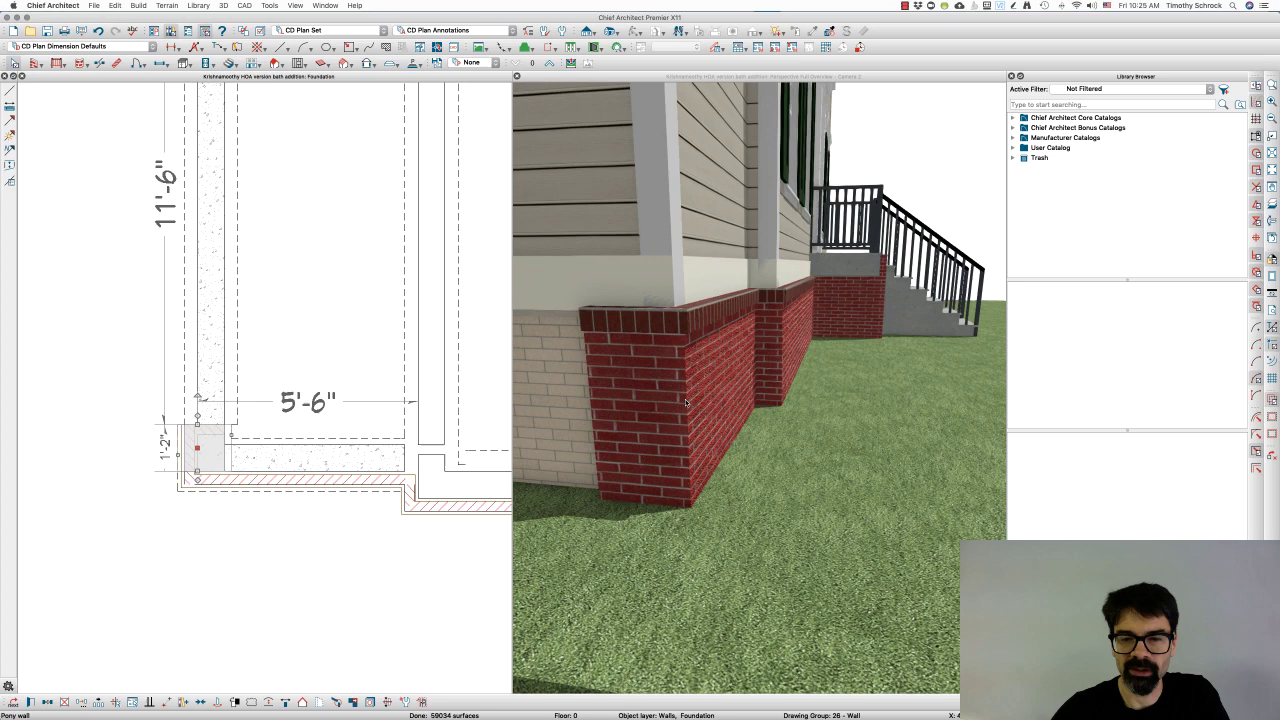
# - Orbit the 3D view to check the brick veneer at the foundation corner
pyautogui.click(617, 375)
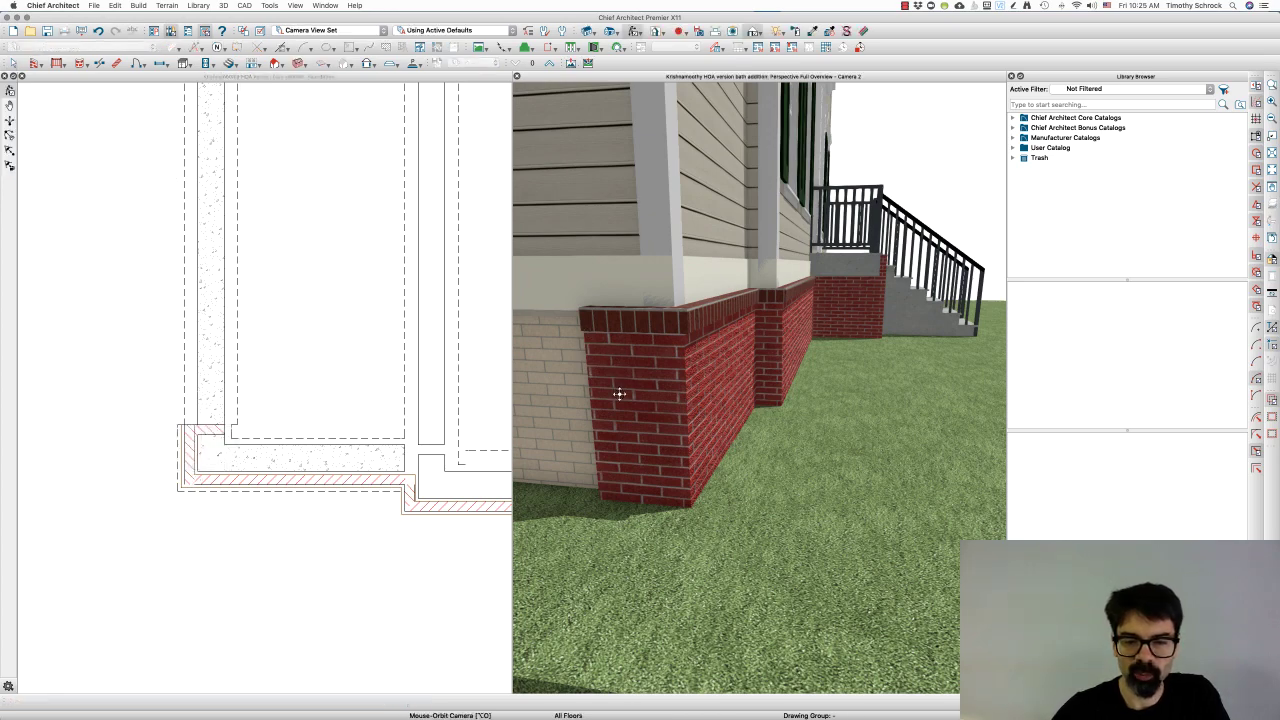
pyautogui.press('Left')
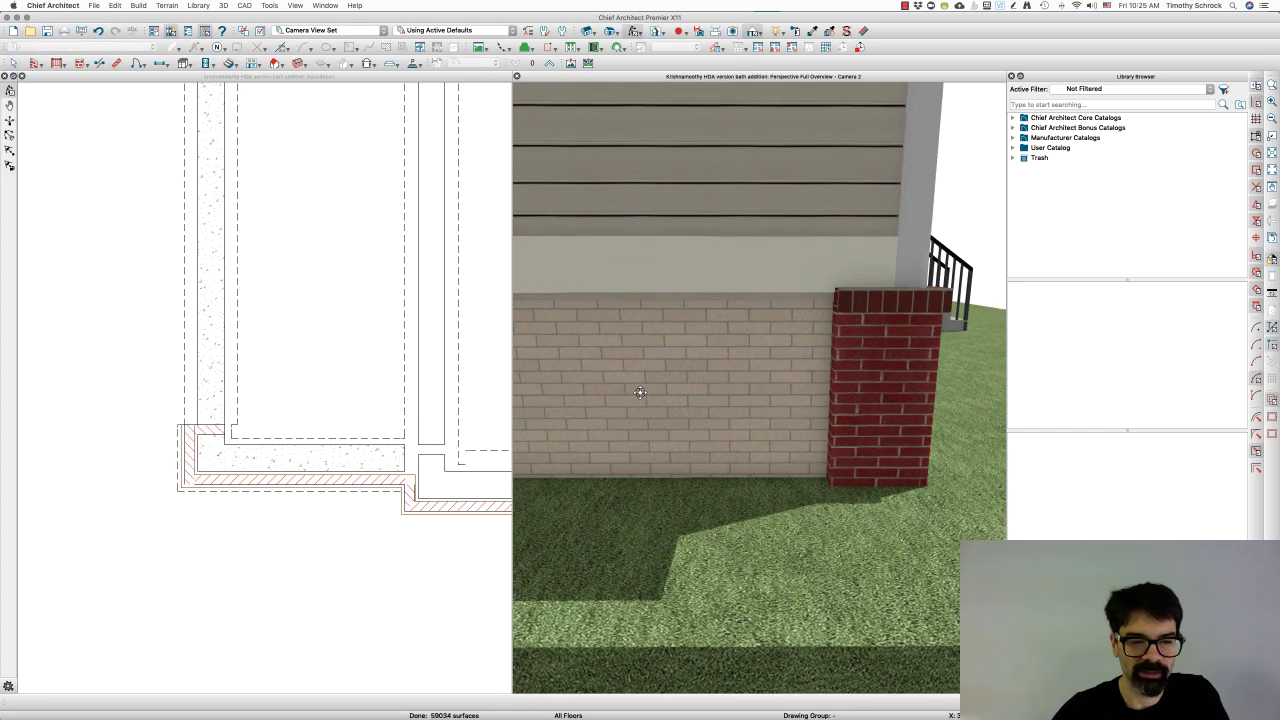
pyautogui.press('Left')
pyautogui.press('Left')
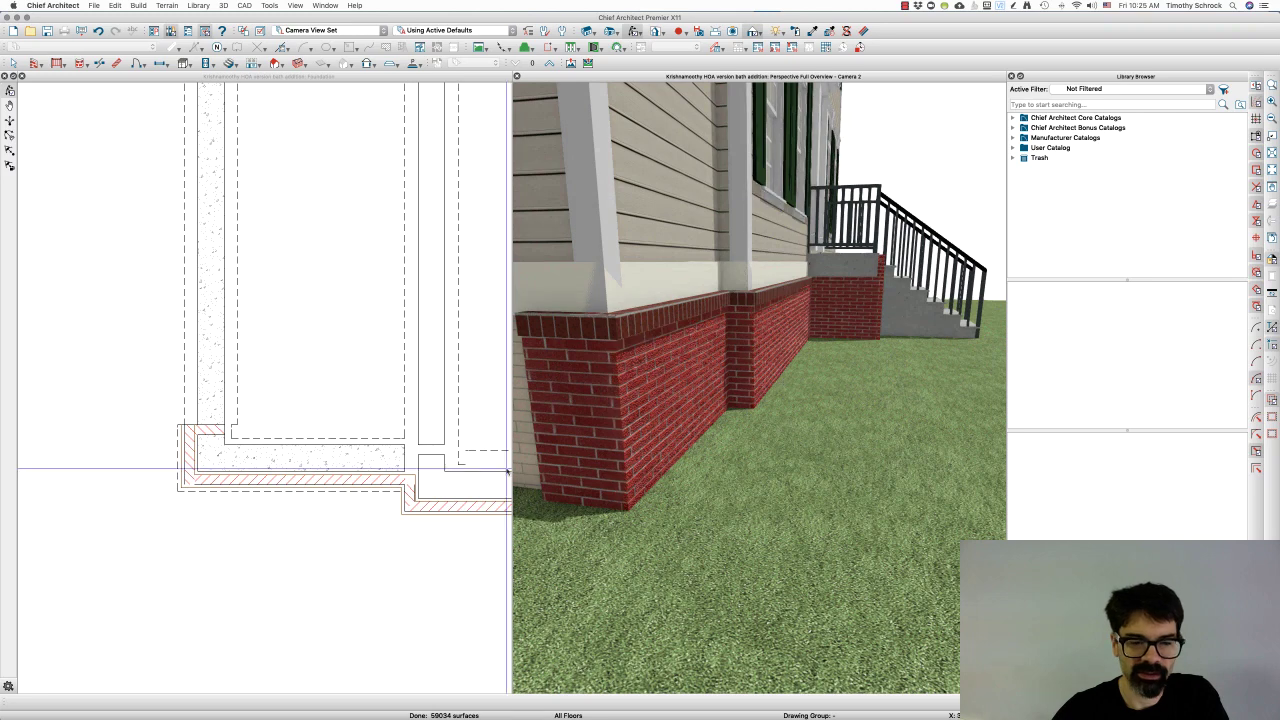
# - Extend the front foundation wall's brick layer end to meet the neighbouring wall
pyautogui.click(400, 460)
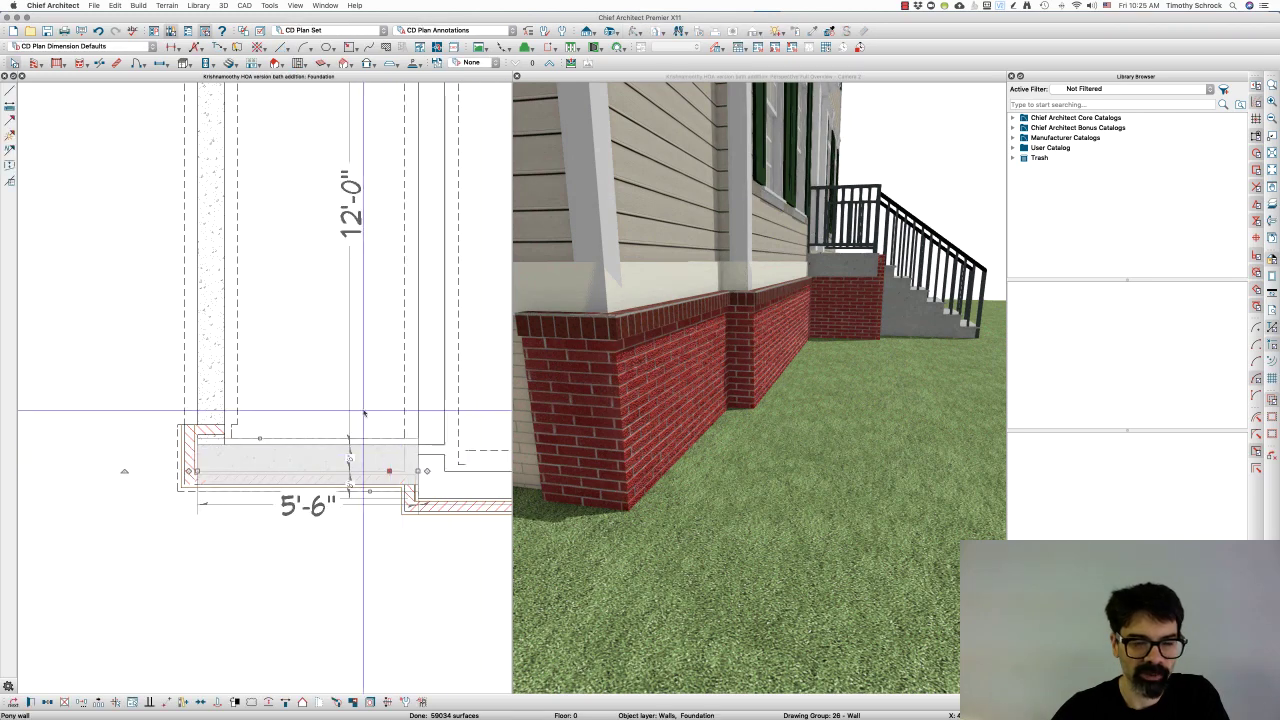
pyautogui.click(305, 388)
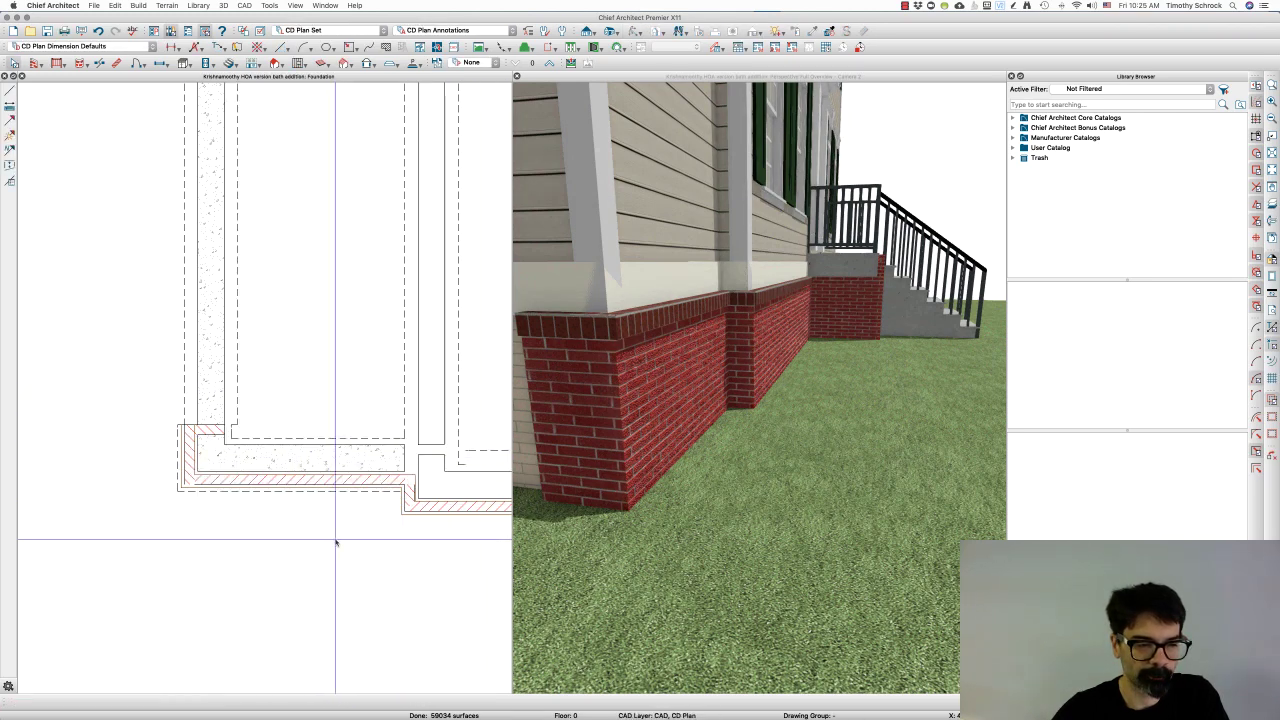
pyautogui.click(337, 458)
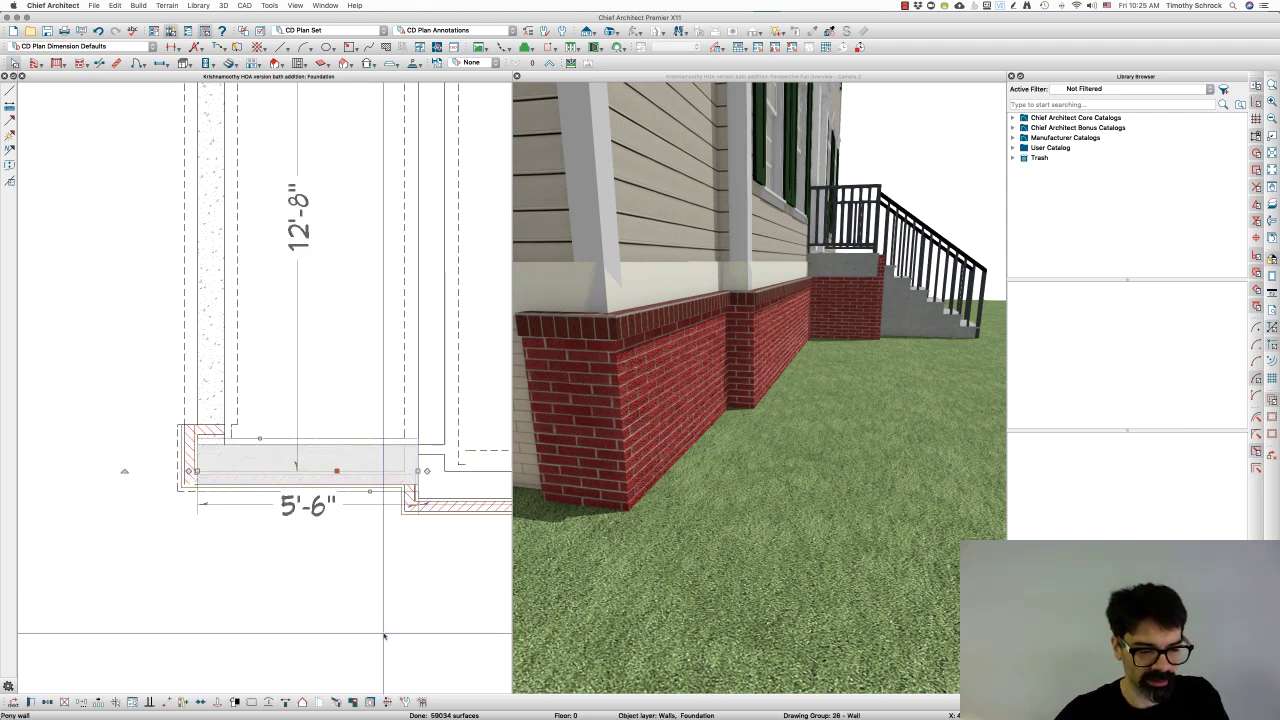
pyautogui.click(356, 702)
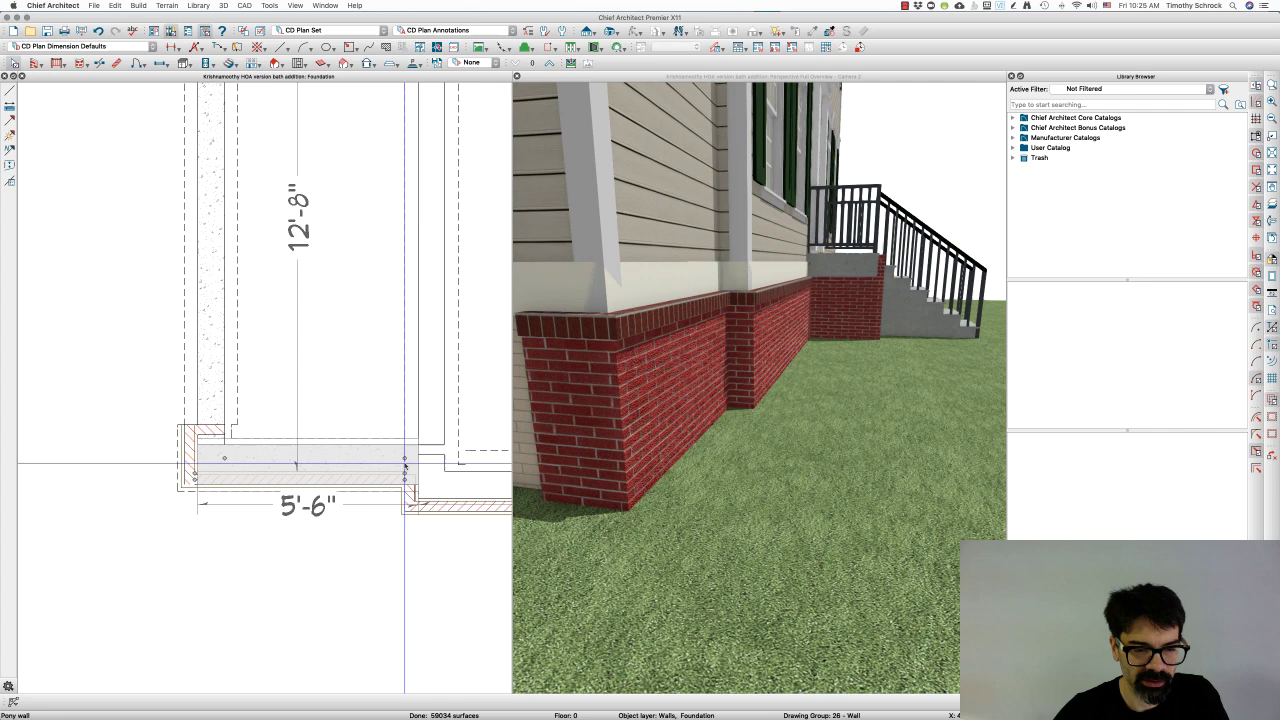
pyautogui.moveTo(404, 458); pyautogui.dragTo(416, 459)
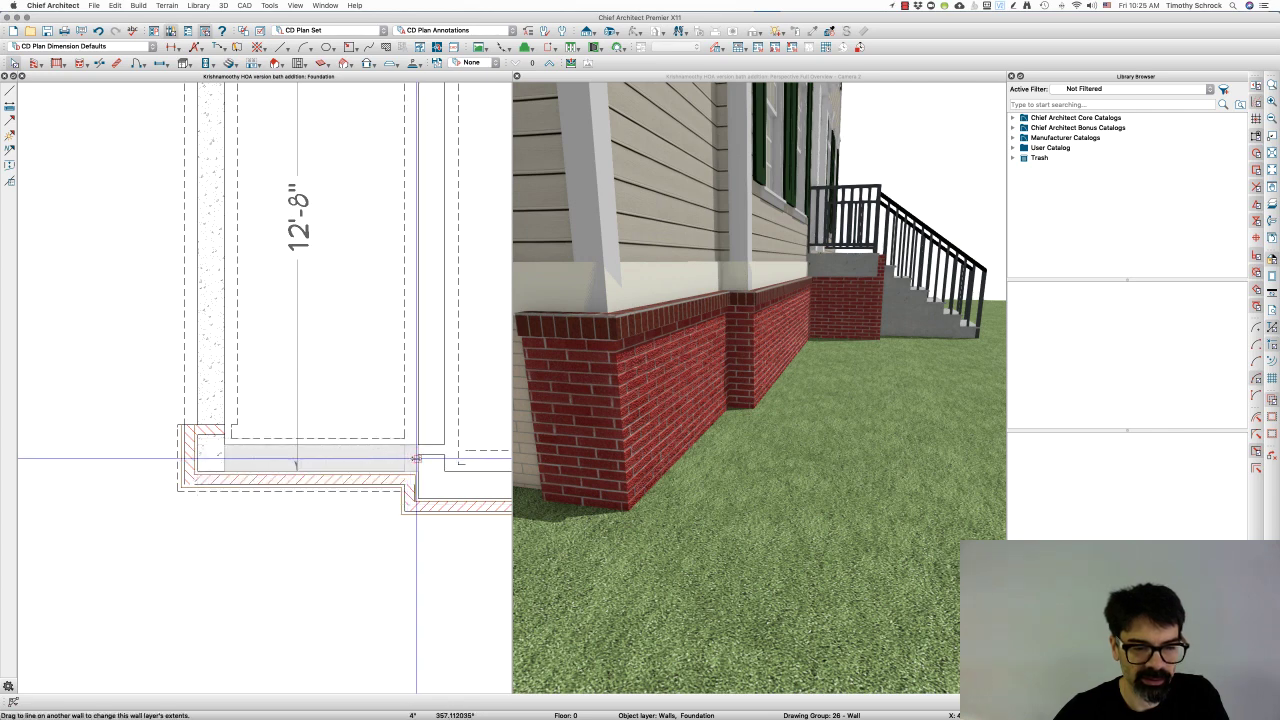
pyautogui.press('Escape')
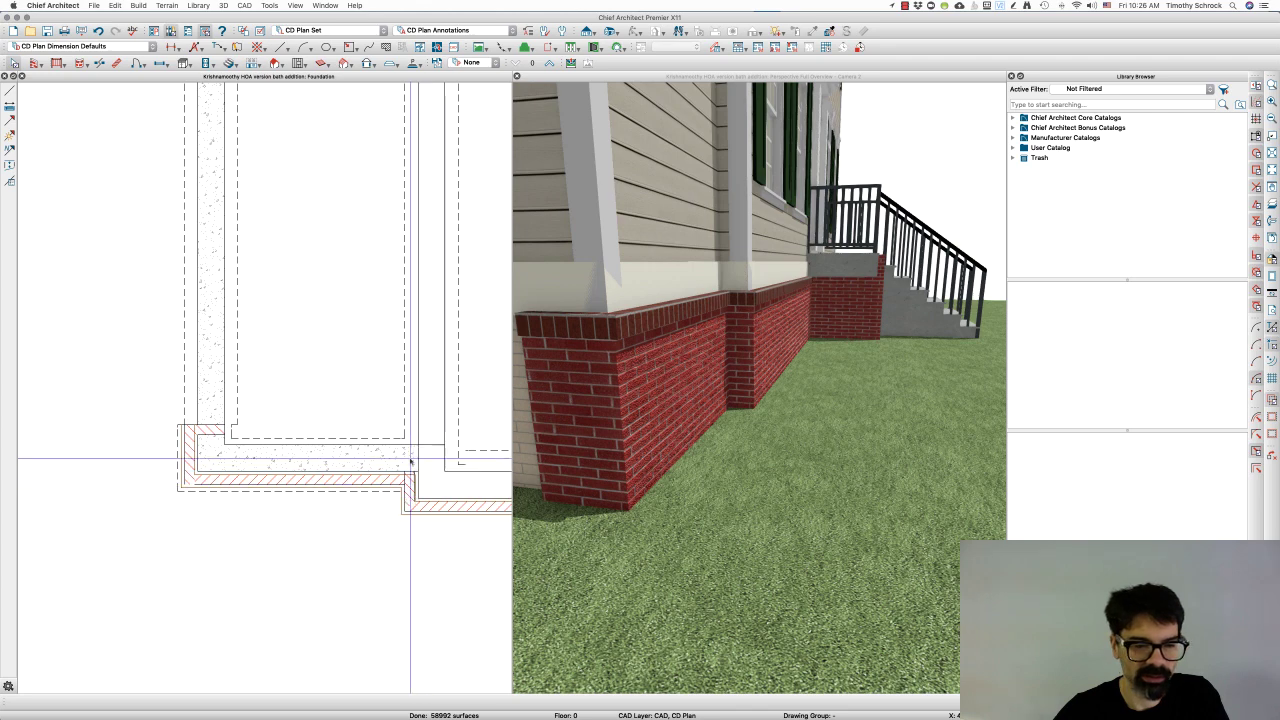
# - Extend the corner pony wall's layer up to meet the front foundation wall
pyautogui.click(207, 449)
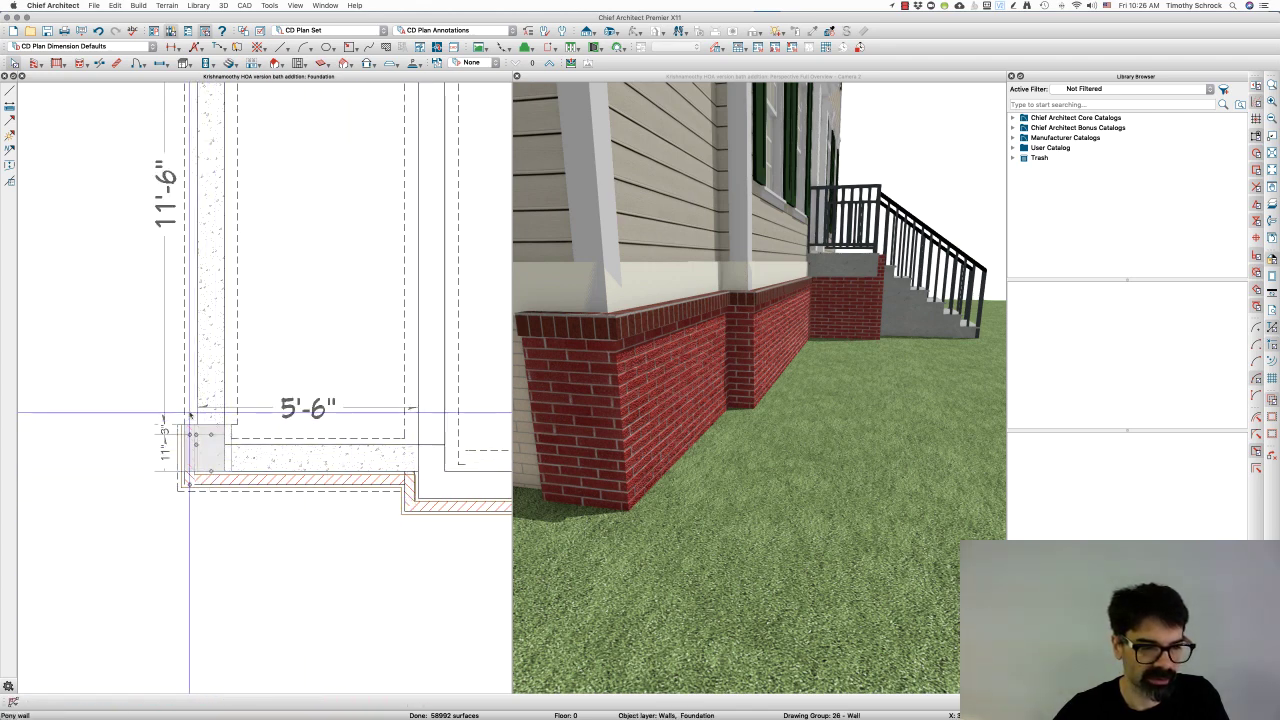
pyautogui.scroll(4, 190, 413)
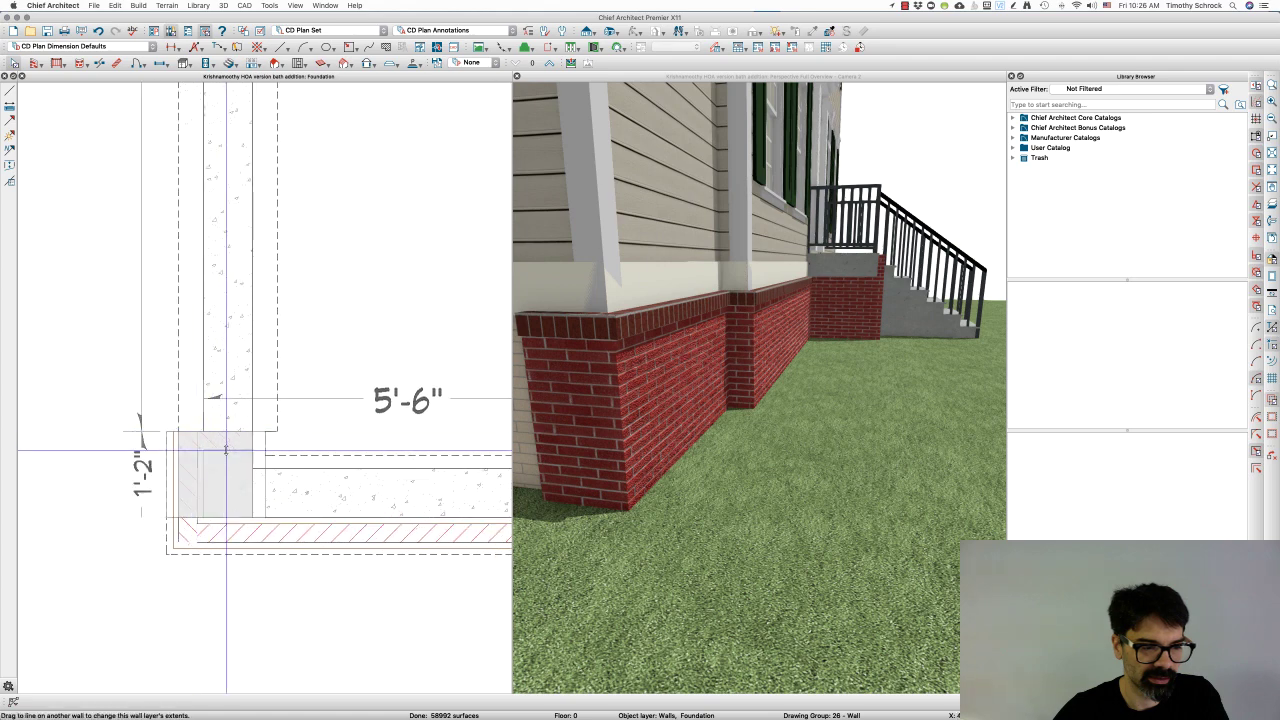
pyautogui.moveTo(226, 450)
pyautogui.mouseDown()
pyautogui.moveTo(226, 433)
pyautogui.moveTo(190, 440)
pyautogui.moveTo(188, 428)
pyautogui.moveTo(229, 435)
pyautogui.mouseUp()
pyautogui.click(620, 415)
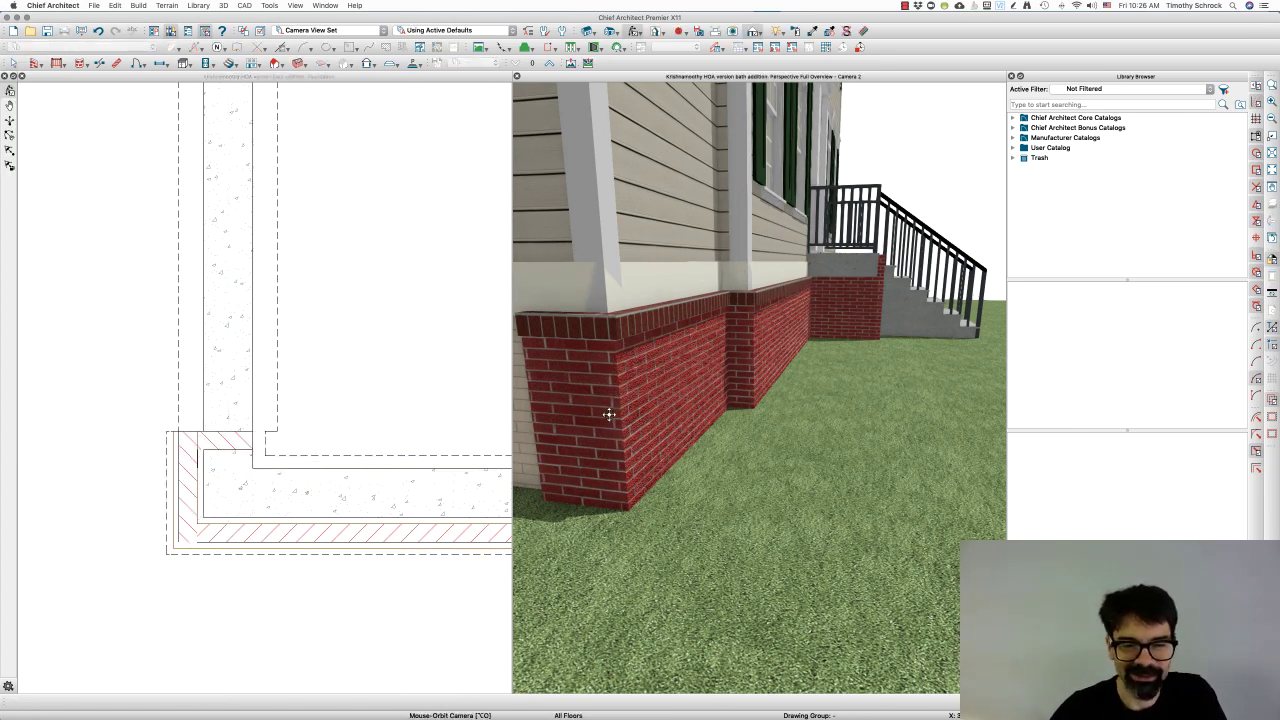
pyautogui.press('Left')
pyautogui.press('Left')
pyautogui.press('Left')
pyautogui.press('Left')
pyautogui.press('Left')
pyautogui.press('Left')
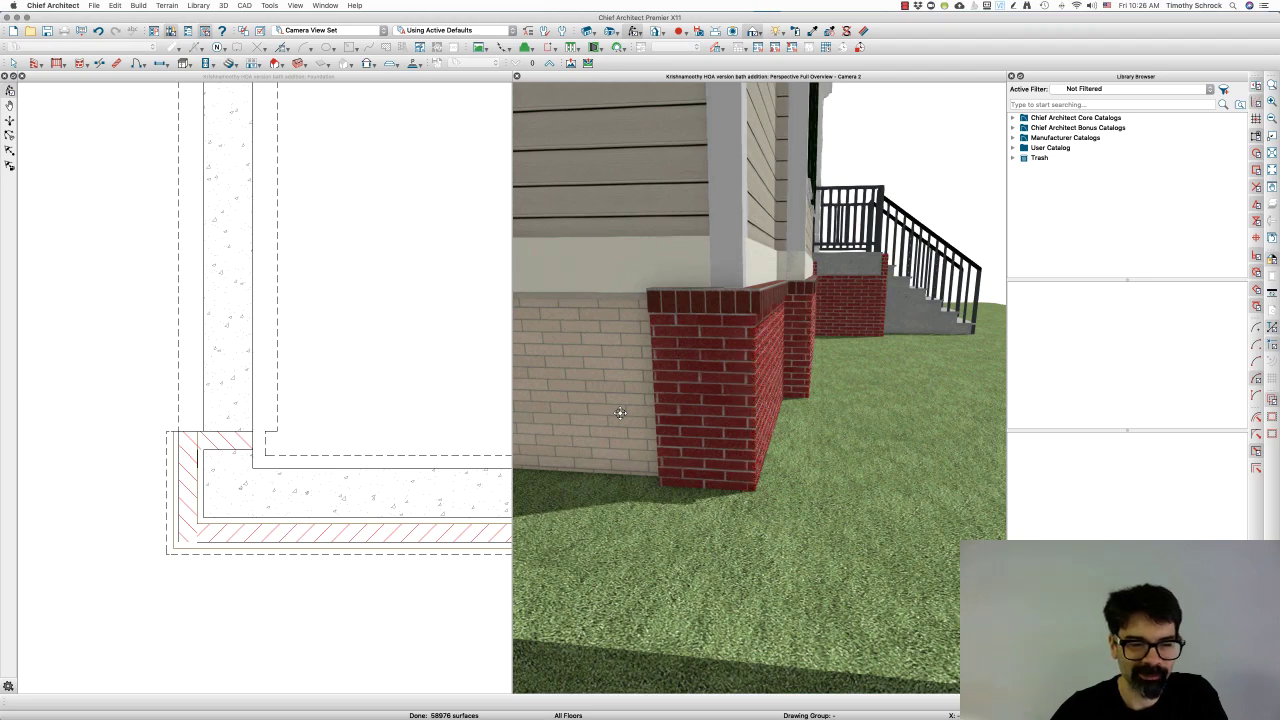
pyautogui.press('Left')
pyautogui.press('Left')
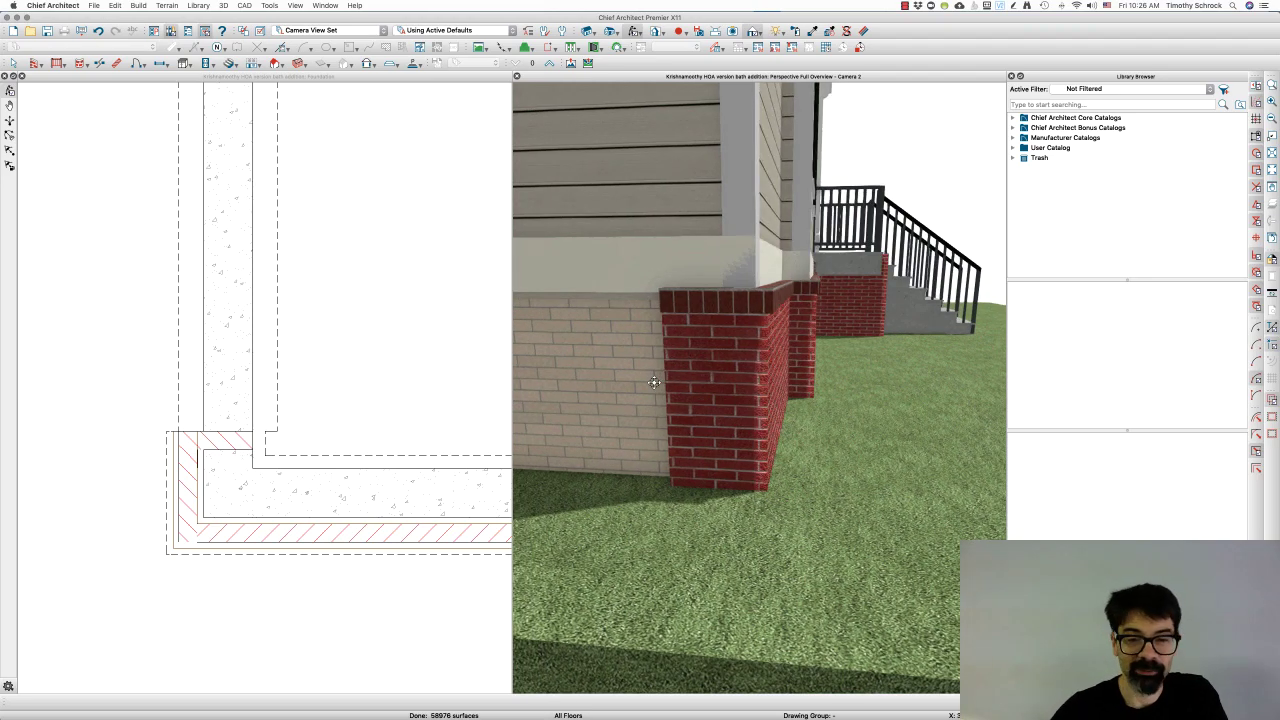
pyautogui.press('Up')
pyautogui.press('Up')
pyautogui.press('Up')
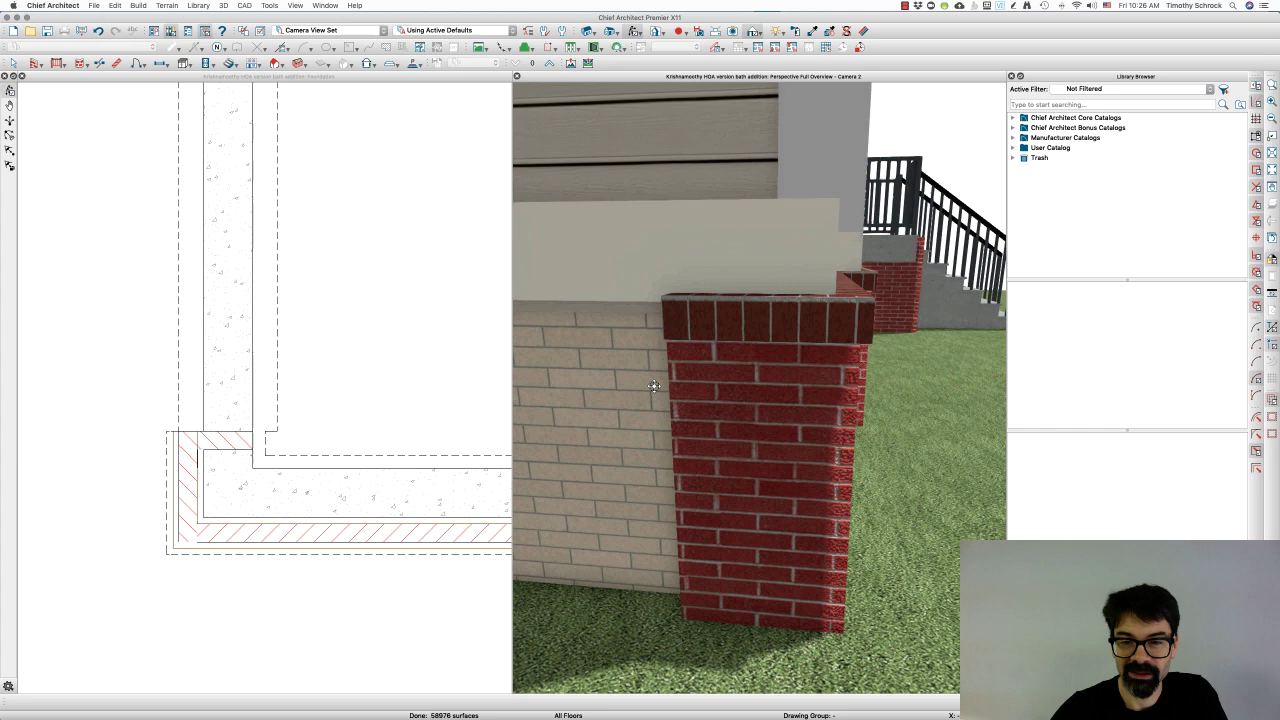
pyautogui.press('Down')
pyautogui.press('Down')
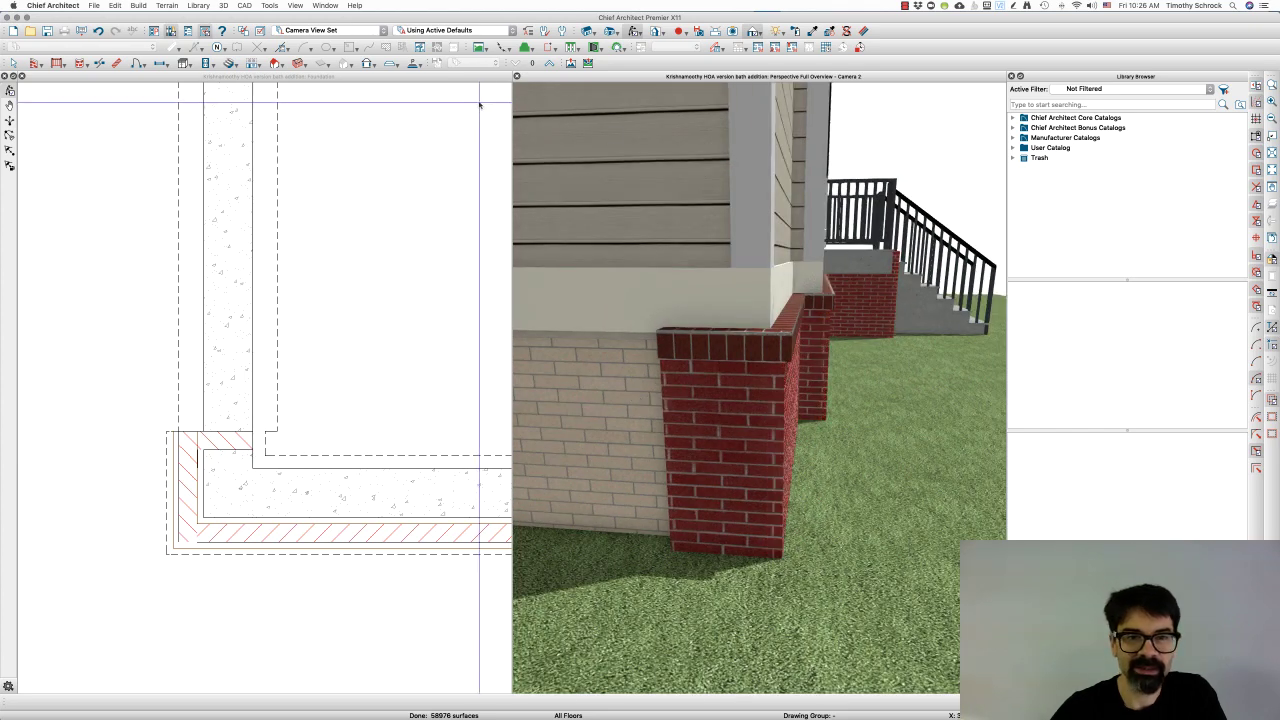
# - Open a Perspective Floor Overview of the Foundation plan
pyautogui.click(479, 105)
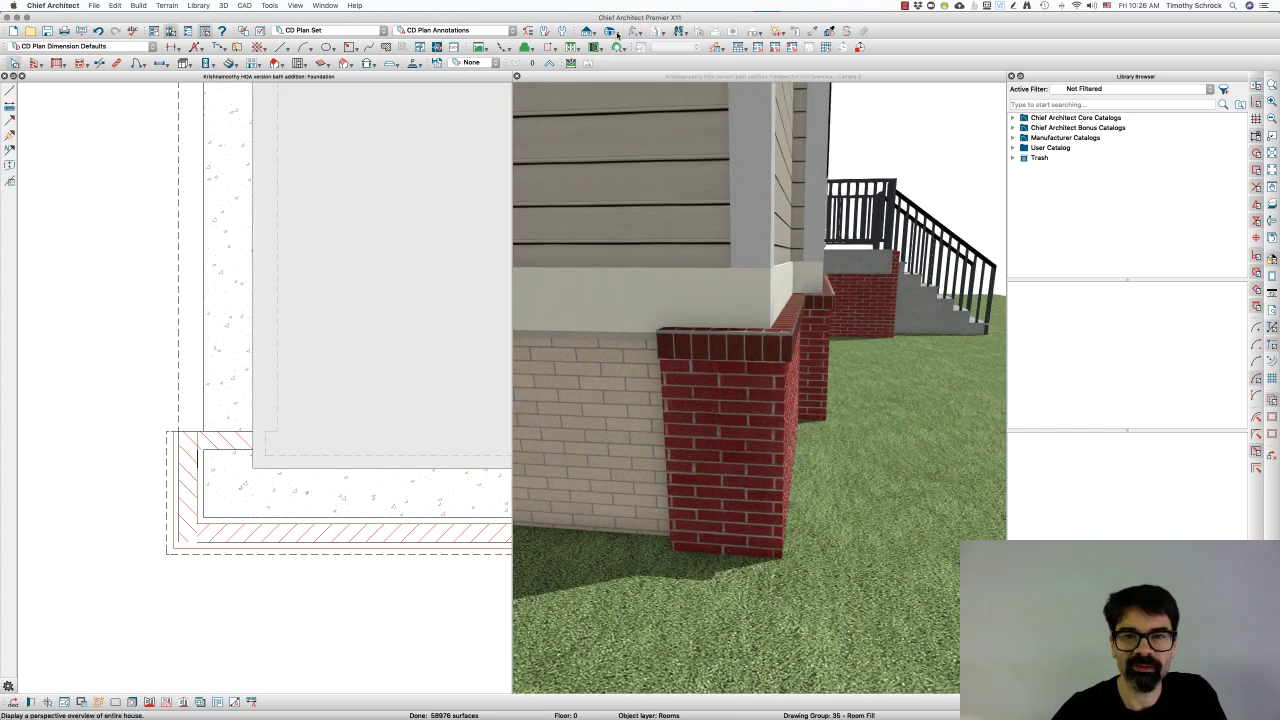
pyautogui.click(618, 34)
pyautogui.click(640, 62)
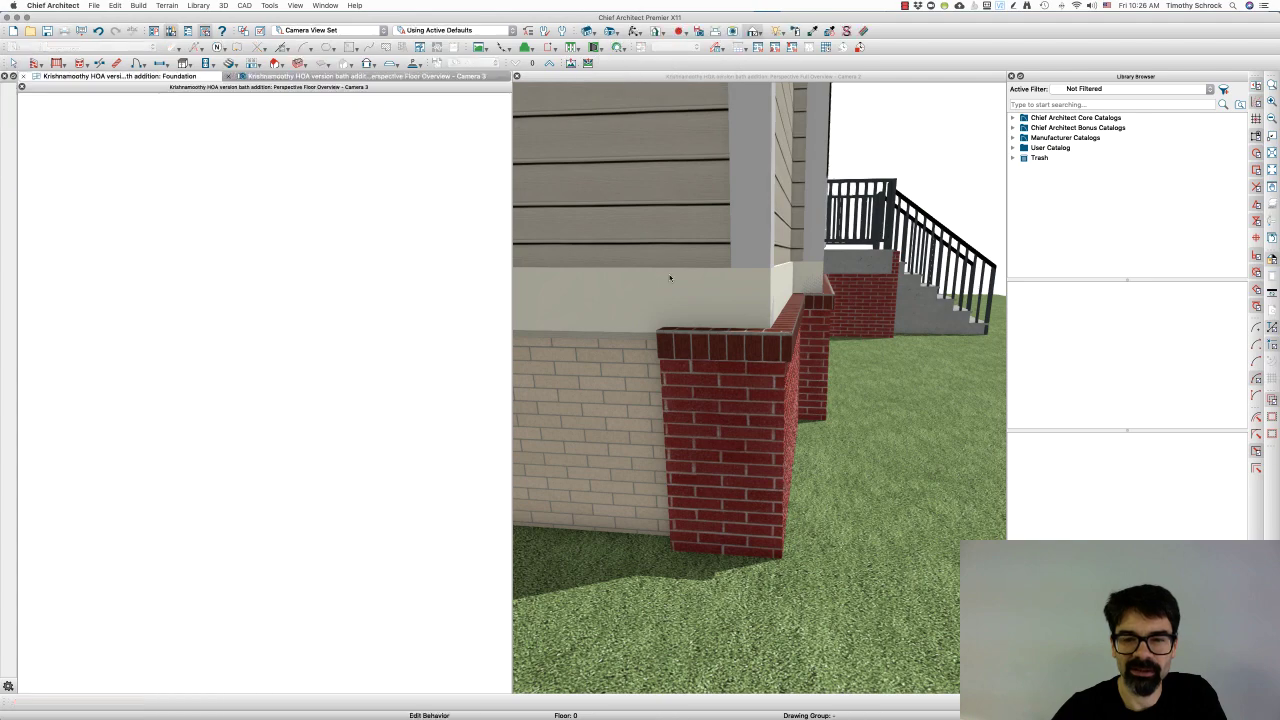
# - Orbit and zoom the overview to inspect the brick-faced basement pit corner
pyautogui.moveTo(355, 435); pyautogui.dragTo(453, 457)
pyautogui.moveTo(248, 462); pyautogui.dragTo(251, 489)
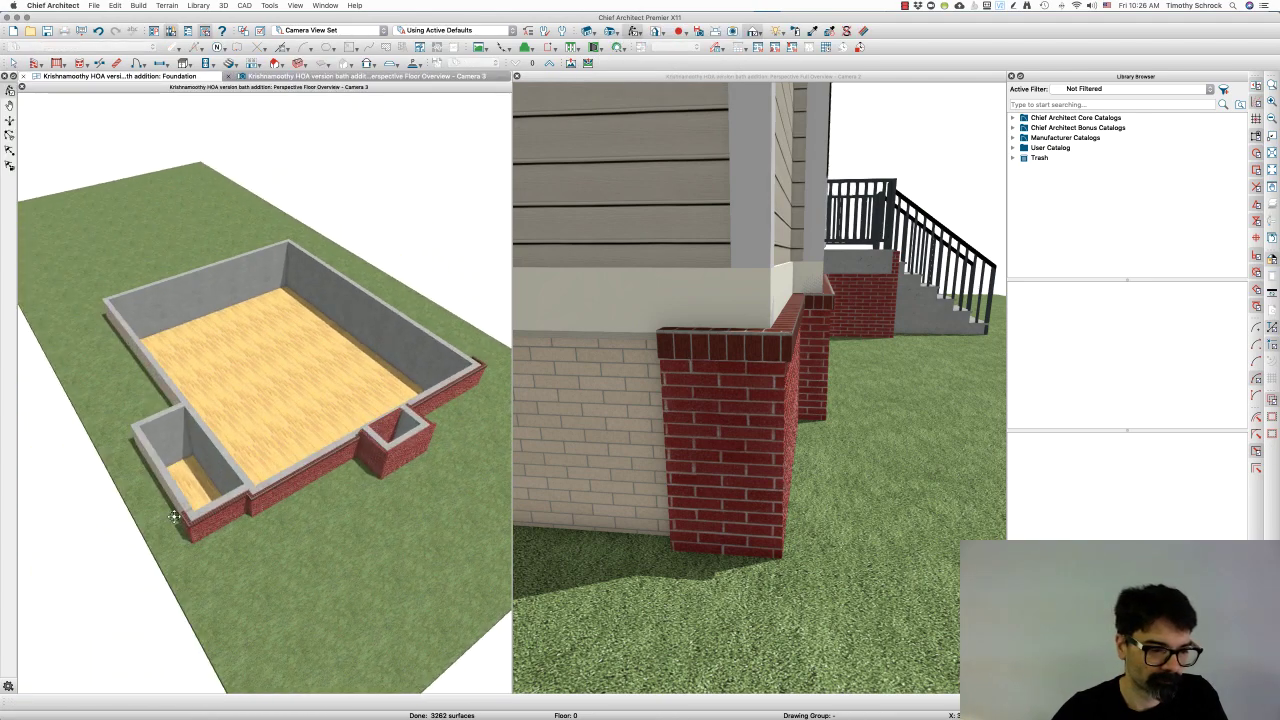
pyautogui.scroll(5, 174, 515)
pyautogui.scroll(2, 257, 508)
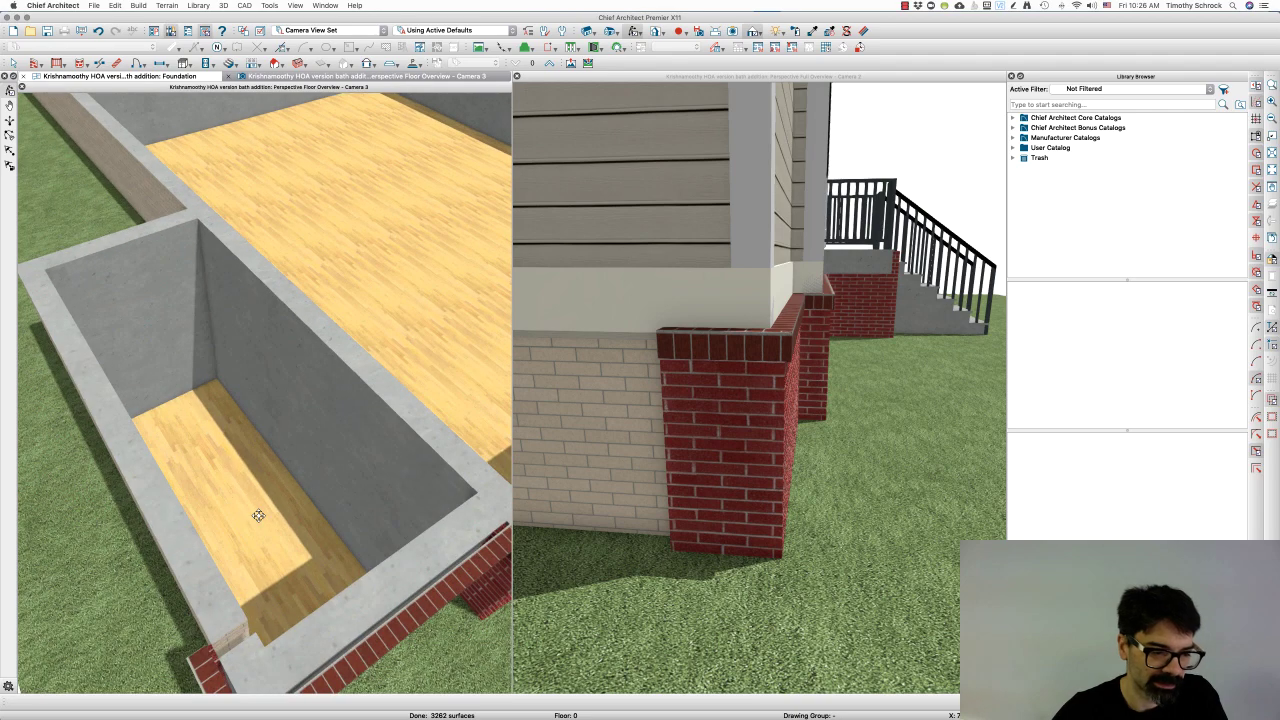
pyautogui.scroll(-5, 258, 515)
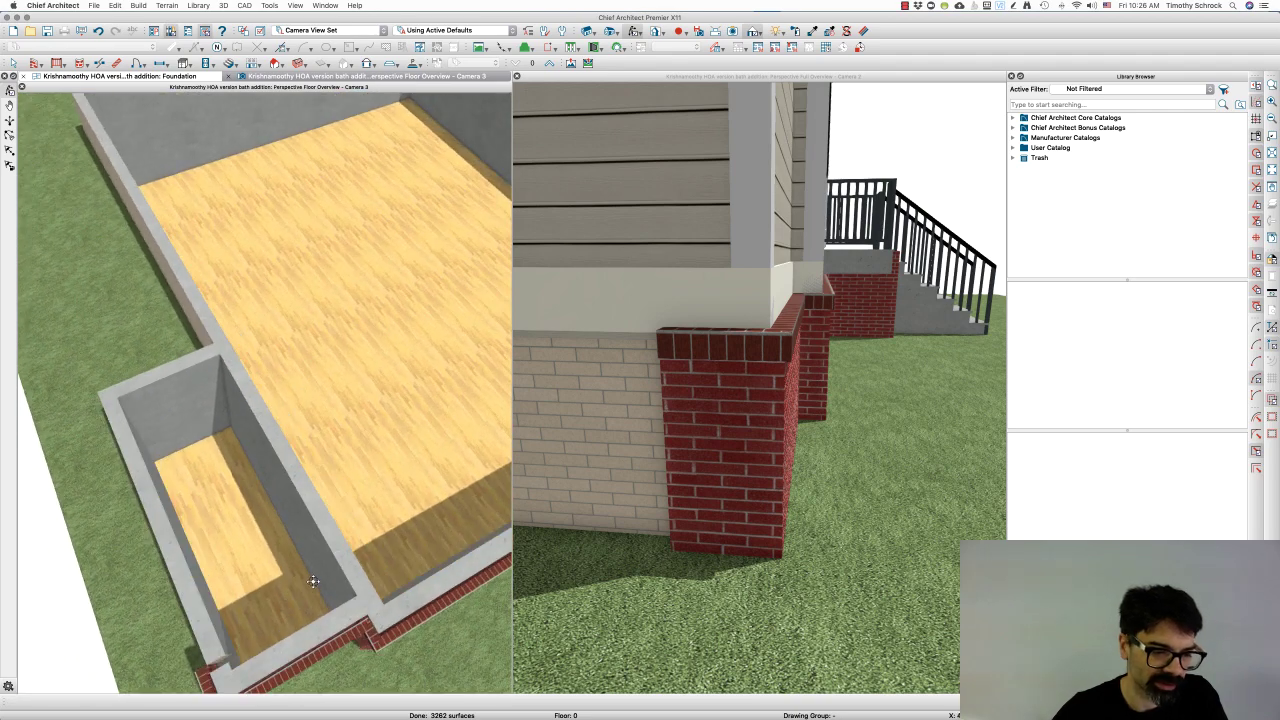
pyautogui.scroll(-2, 300, 588)
pyautogui.scroll(5, 285, 585)
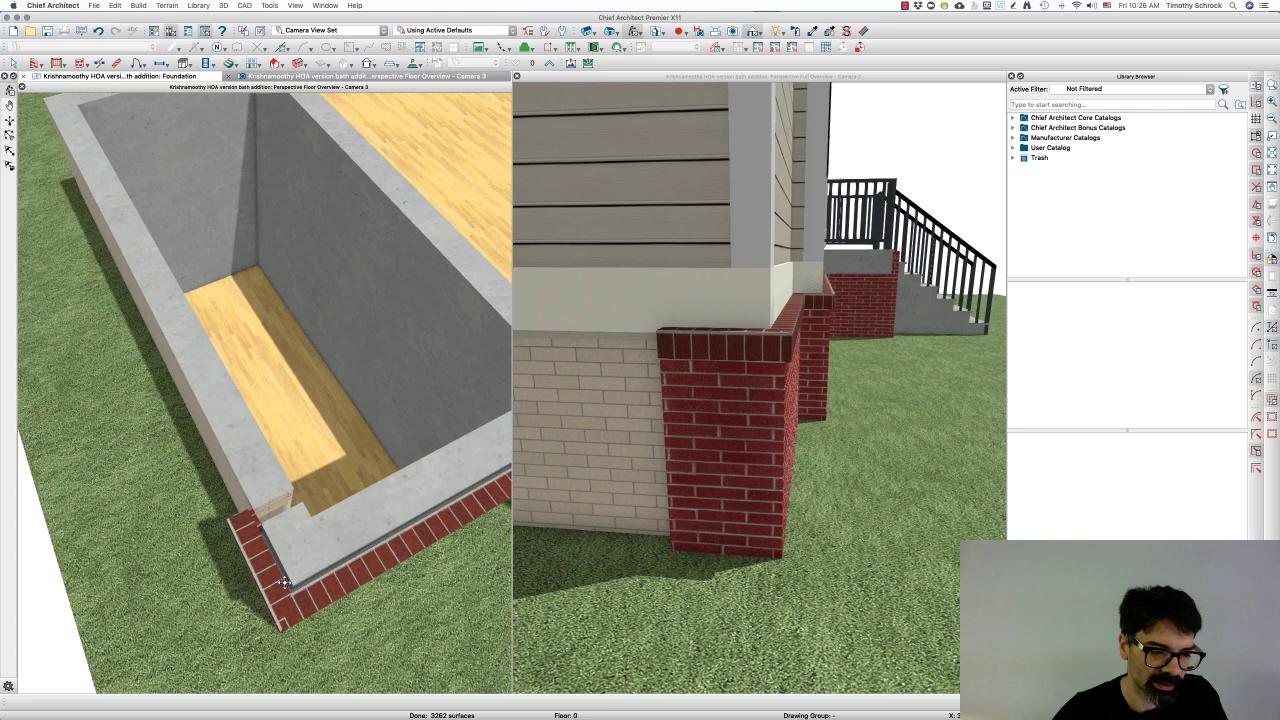
pyautogui.scroll(3, 281, 570)
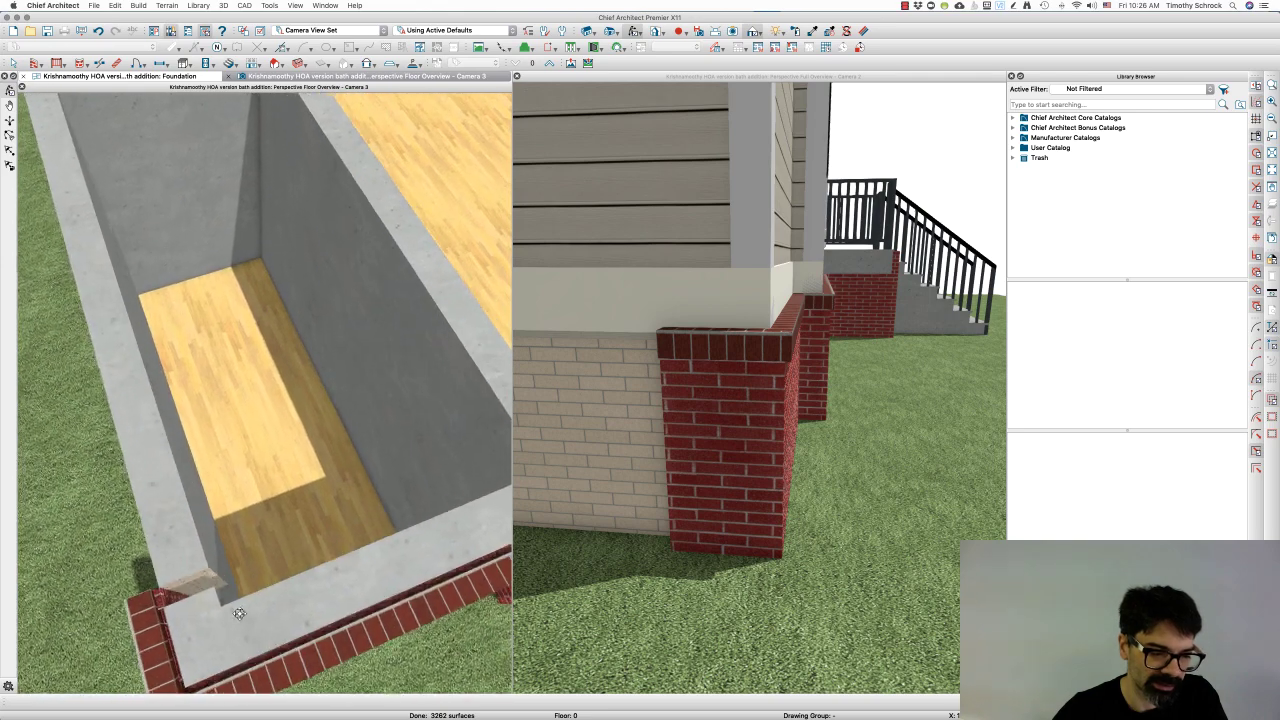
pyautogui.scroll(3, 239, 613)
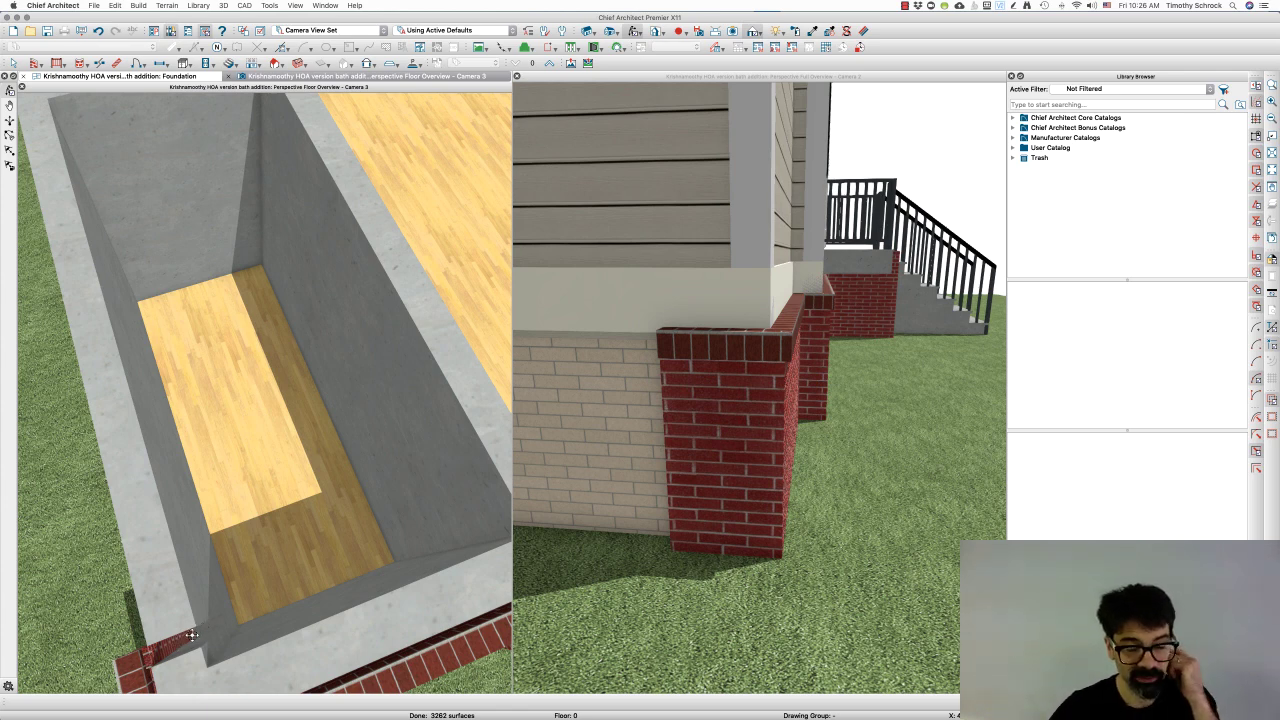
pyautogui.moveTo(198, 630); pyautogui.dragTo(257, 588)
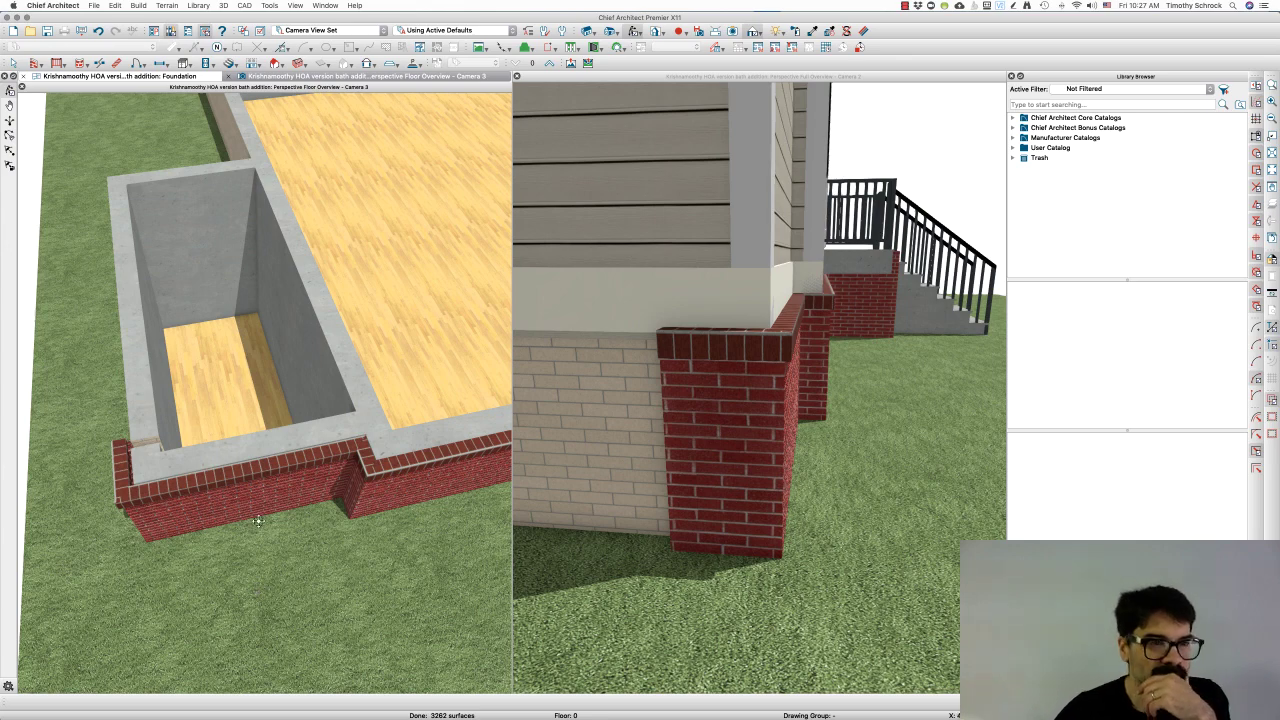
# - Return to the Foundation plan and zoom out
pyautogui.click(158, 78)
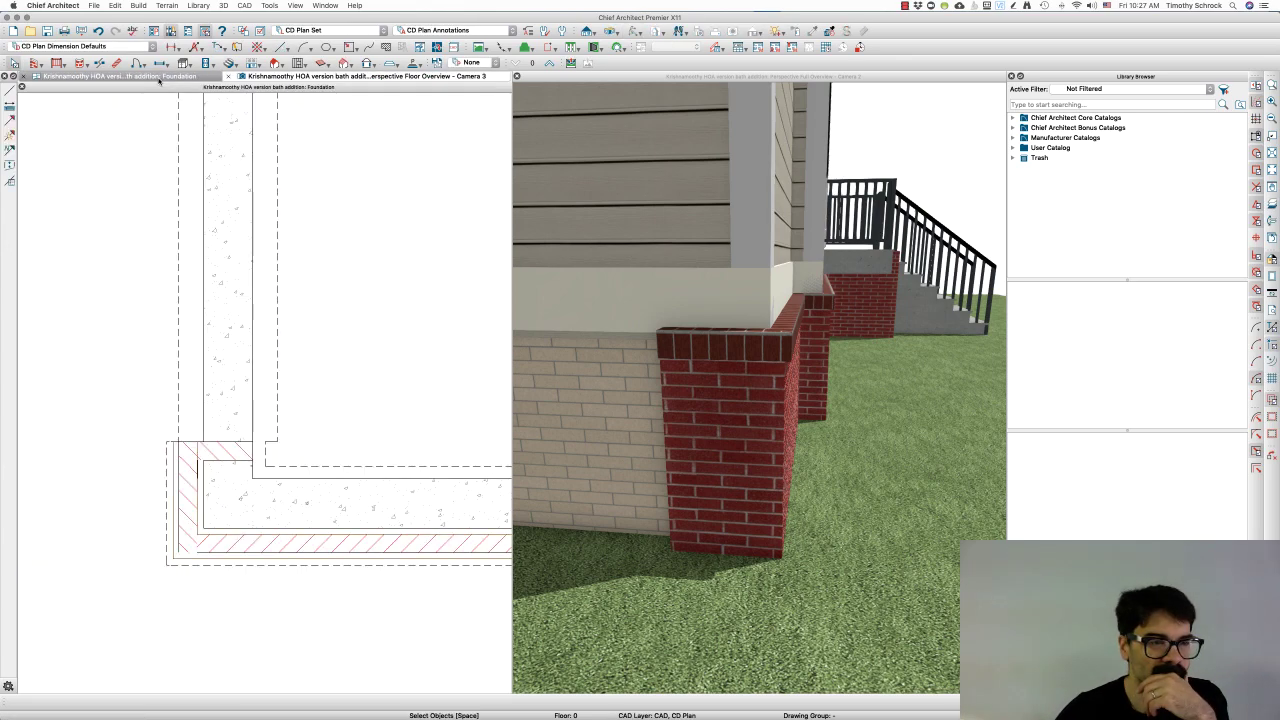
pyautogui.scroll(-3, 167, 384)
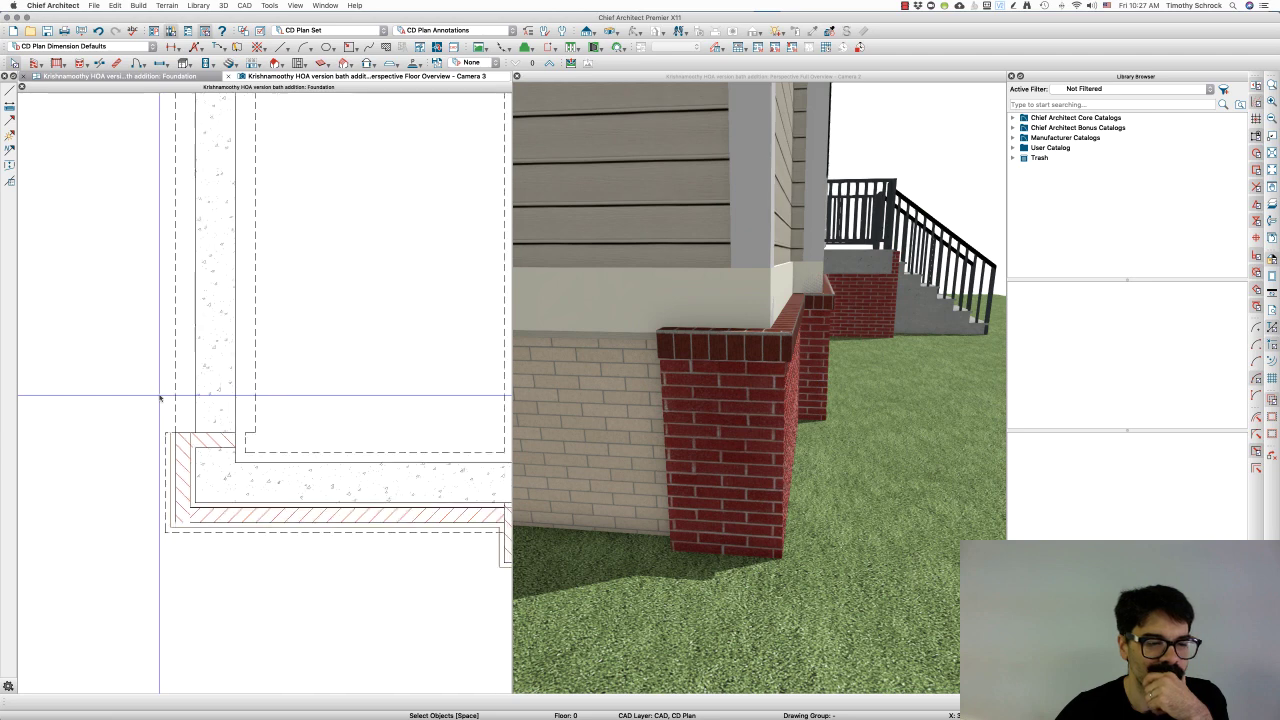
pyautogui.scroll(-1, 137, 415)
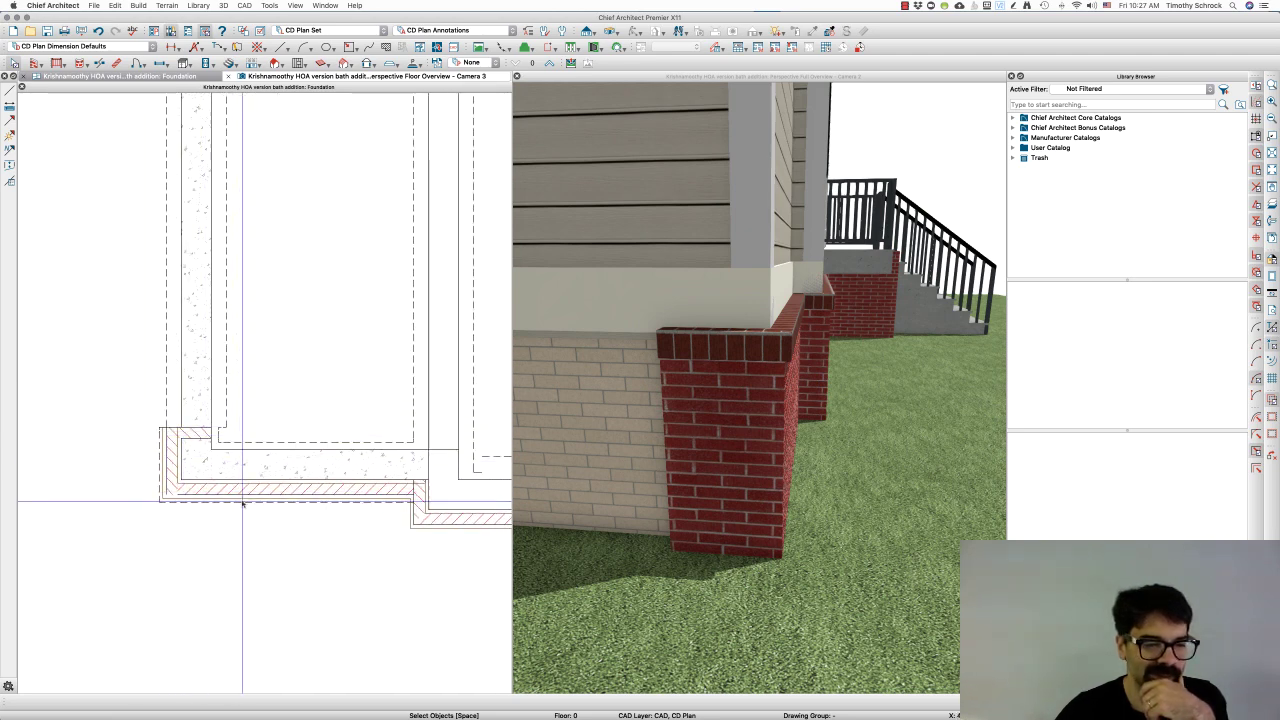
pyautogui.scroll(-2, 240, 498)
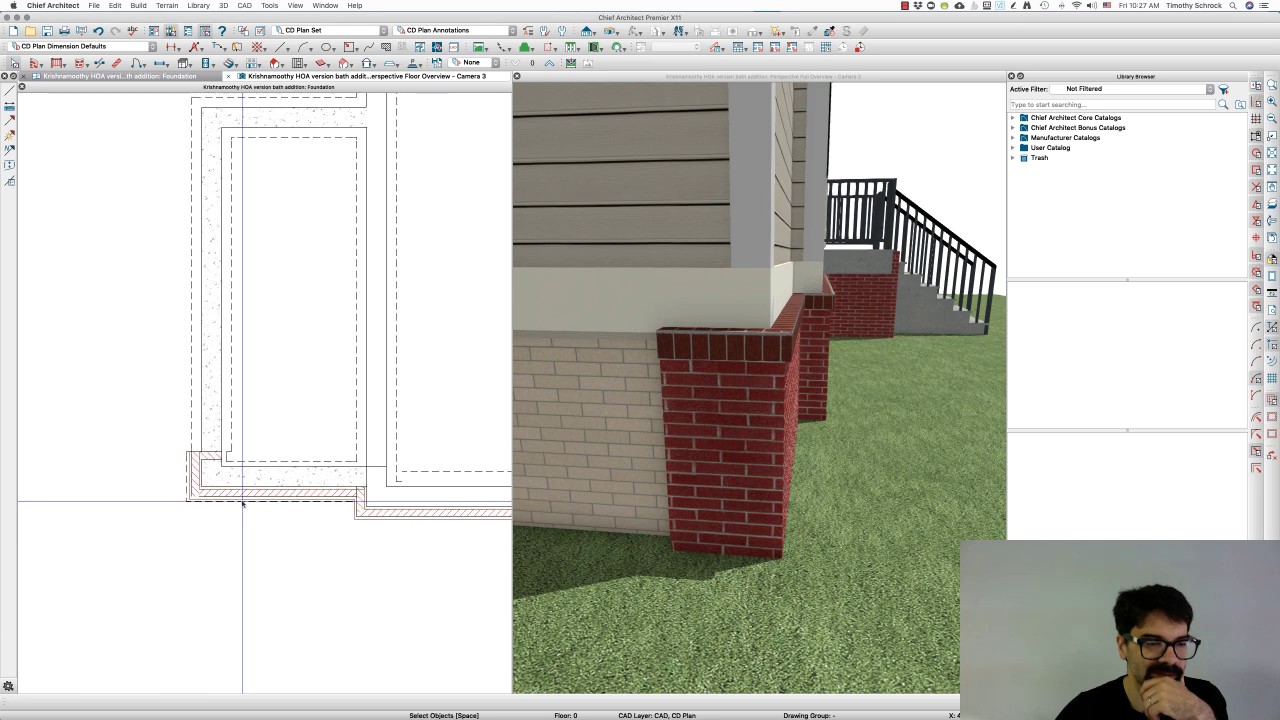
# - Pick the Rectangular Polyline tool and set its drawing layer to Walls, Foundation
pyautogui.click(349, 47)
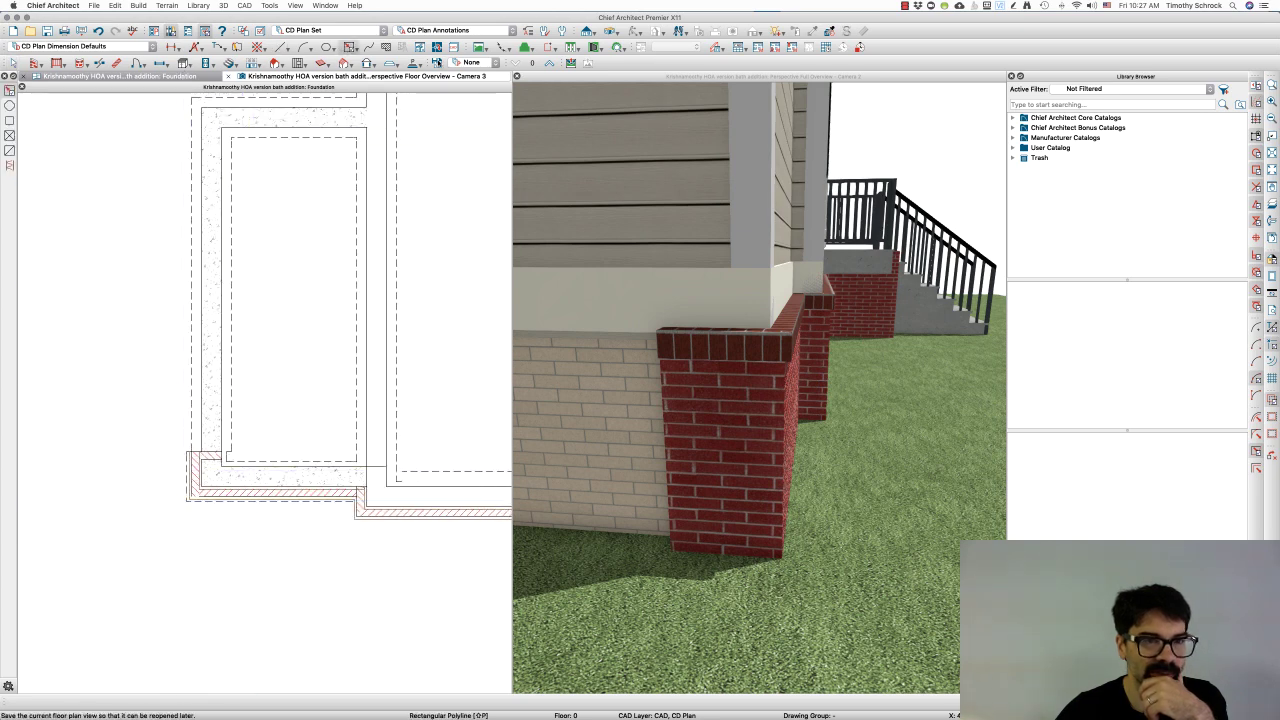
pyautogui.click(453, 48)
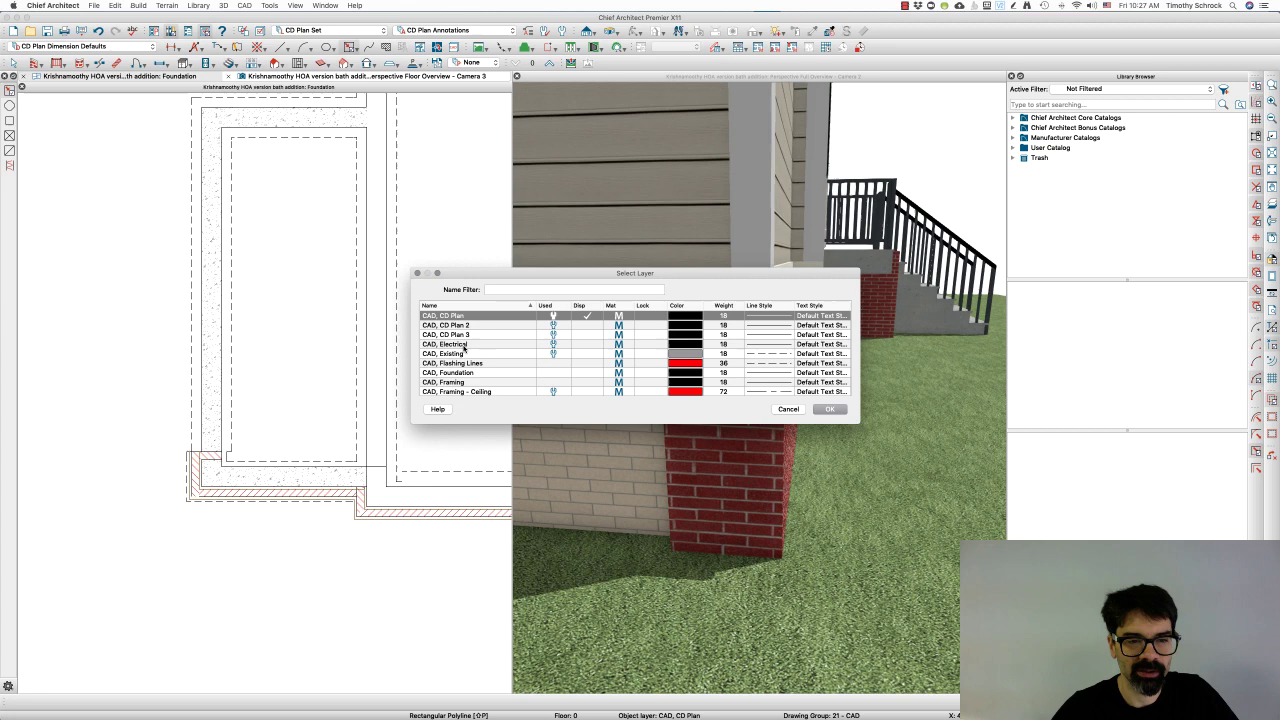
pyautogui.press('w')
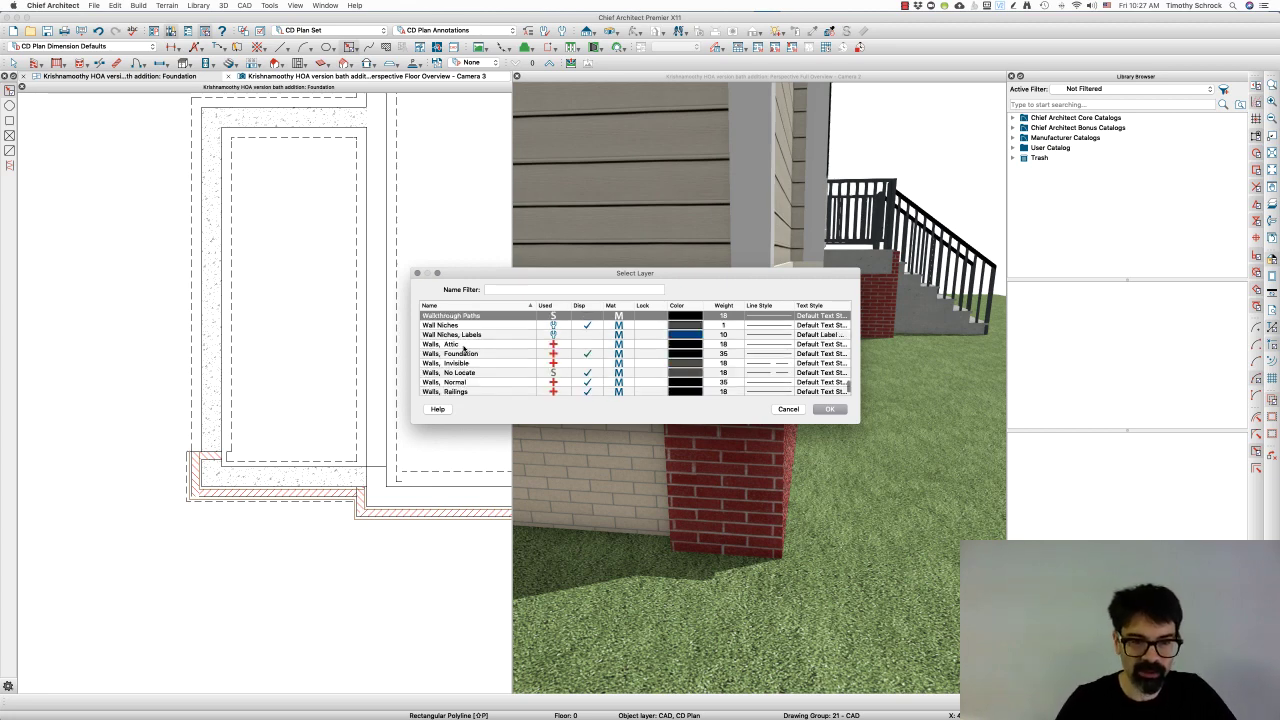
pyautogui.click(463, 354)
pyautogui.click(829, 409)
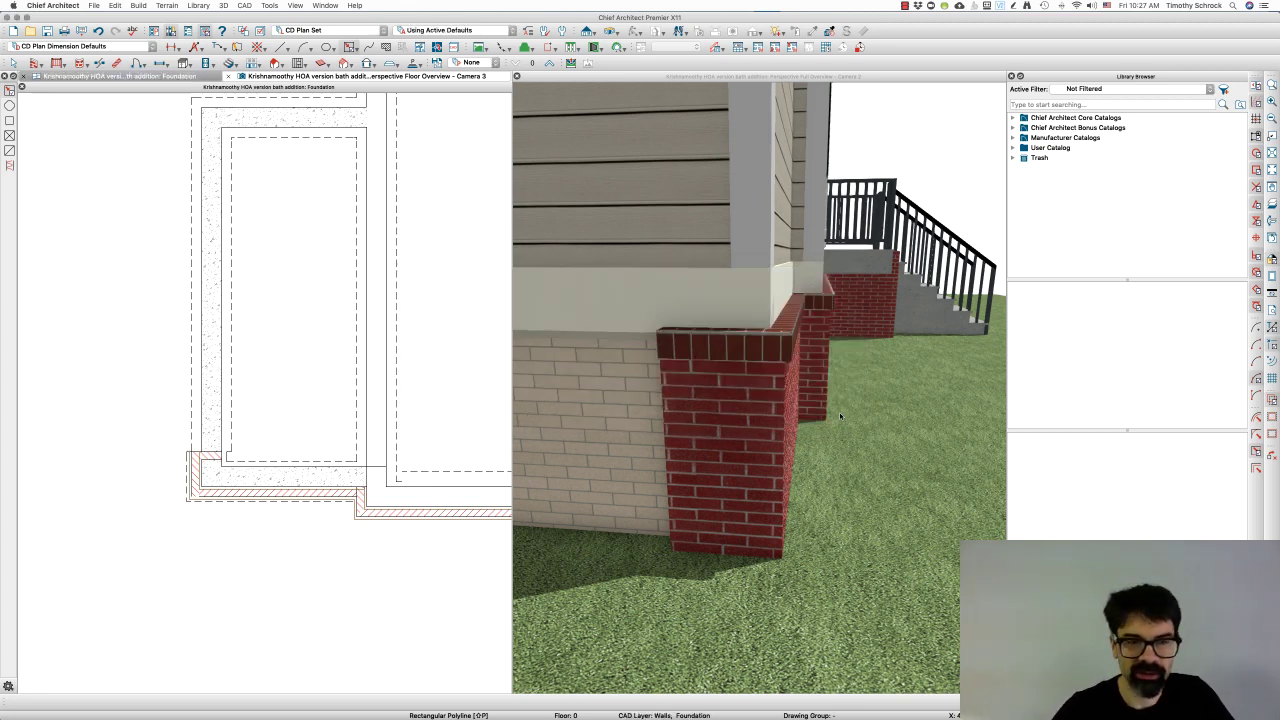
# - Draw a narrow rectangular polyline over the left foundation wall
pyautogui.moveTo(202, 106); pyautogui.dragTo(221, 484)
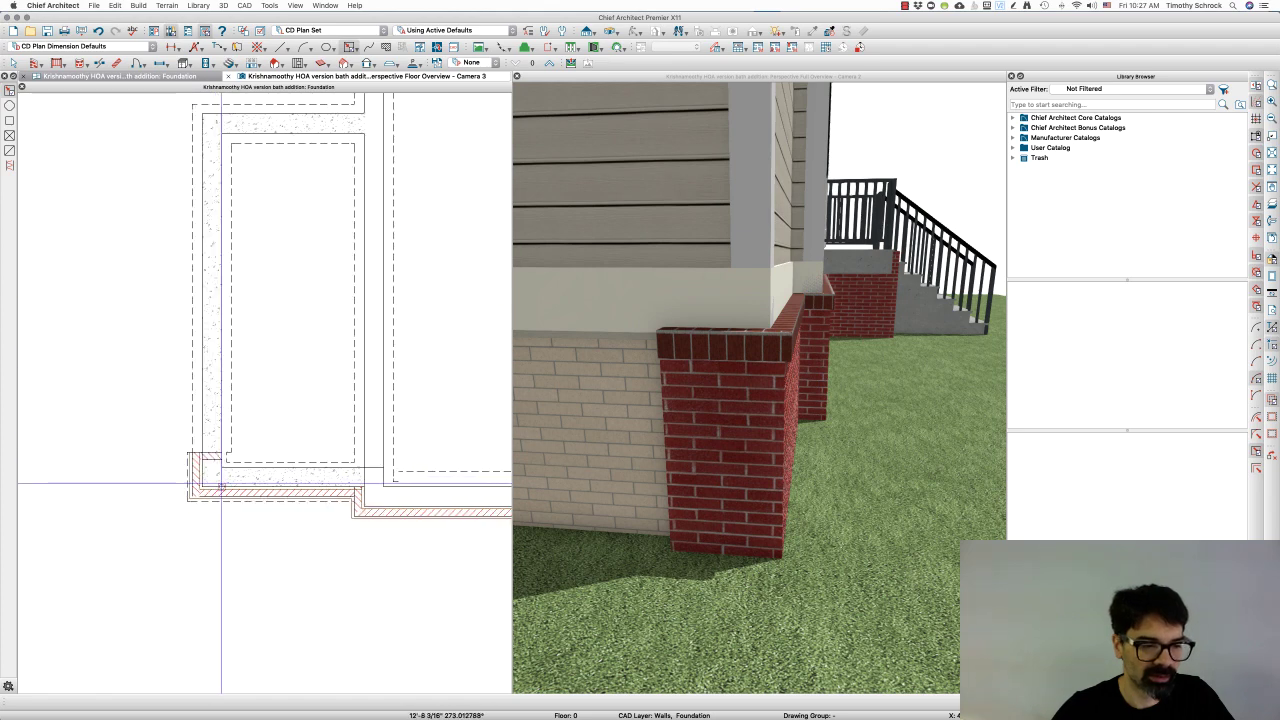
pyautogui.click(220, 424)
pyautogui.doubleClick(220, 424)
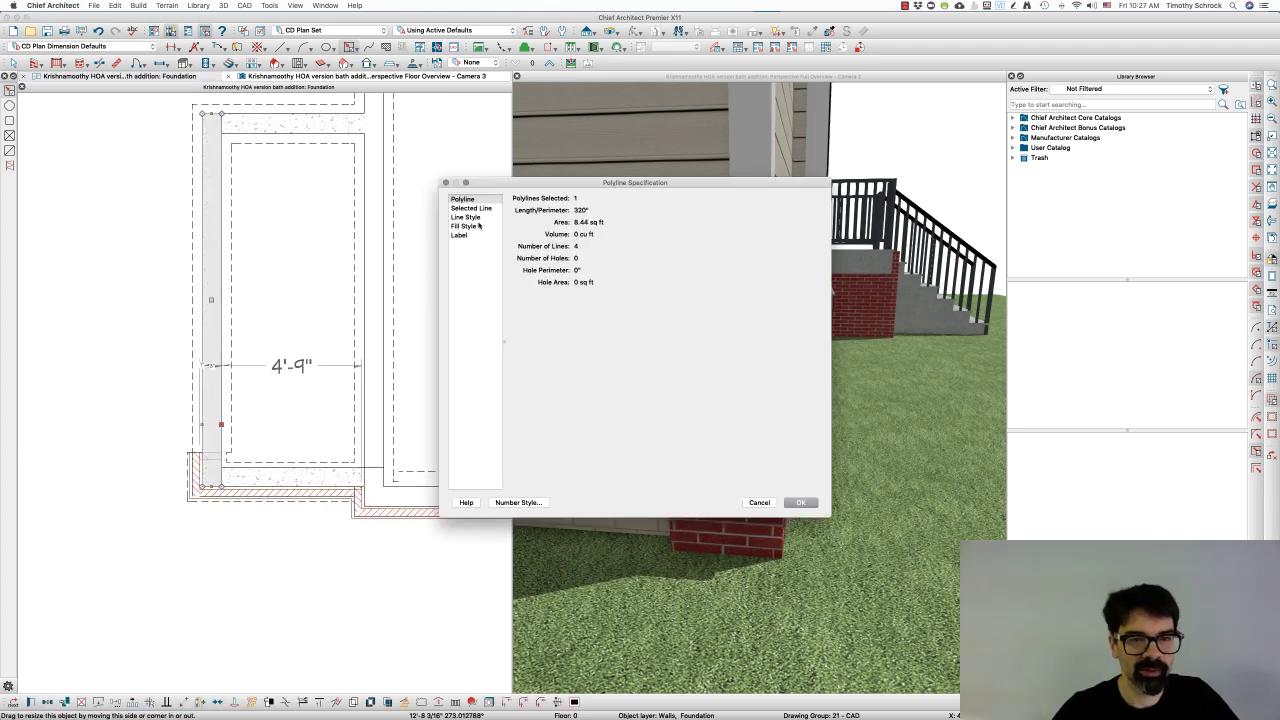
# - Give the polyline a Concrete fill pattern in a grey custom colour
pyautogui.click(478, 227)
pyautogui.click(652, 220)
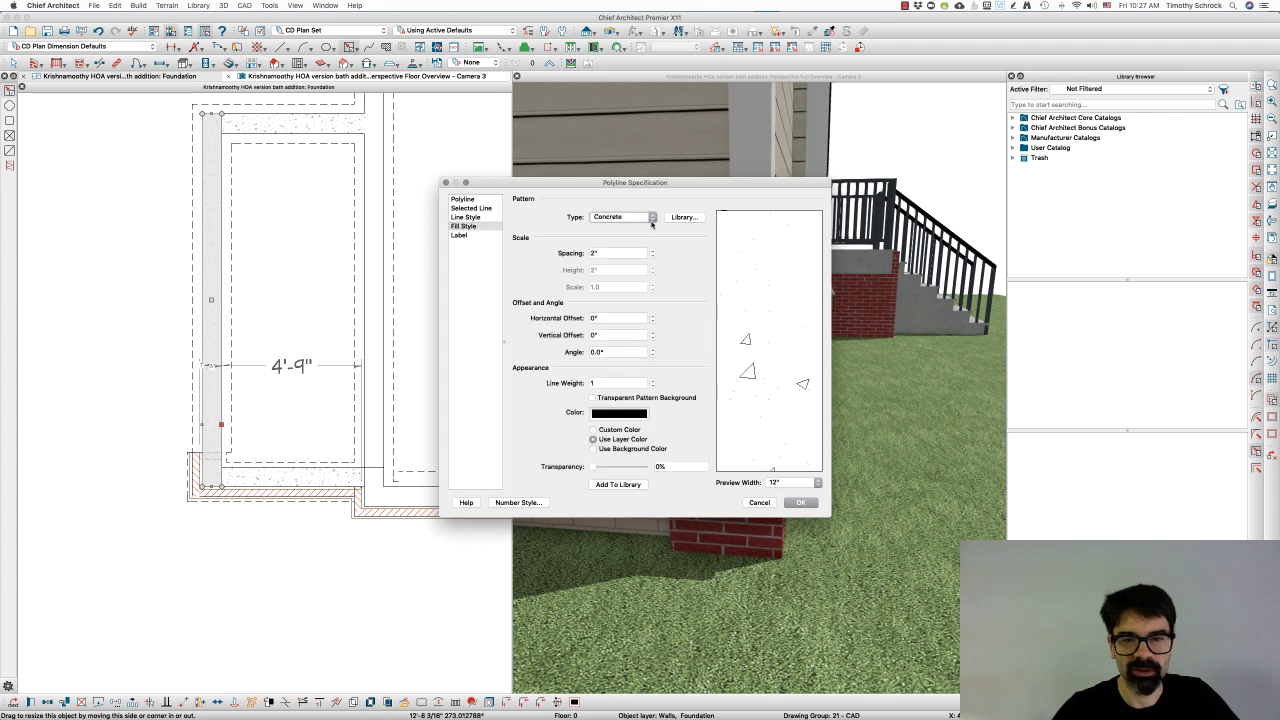
pyautogui.click(683, 217)
pyautogui.click(817, 556)
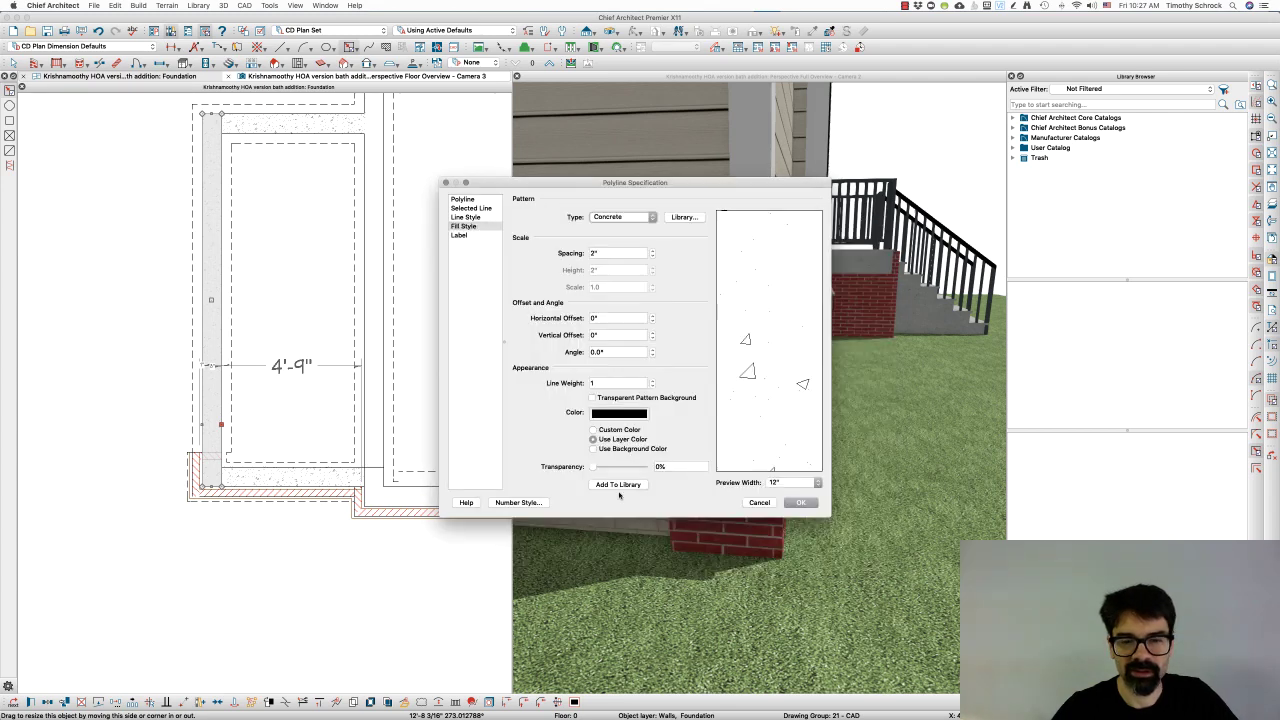
pyautogui.click(619, 413)
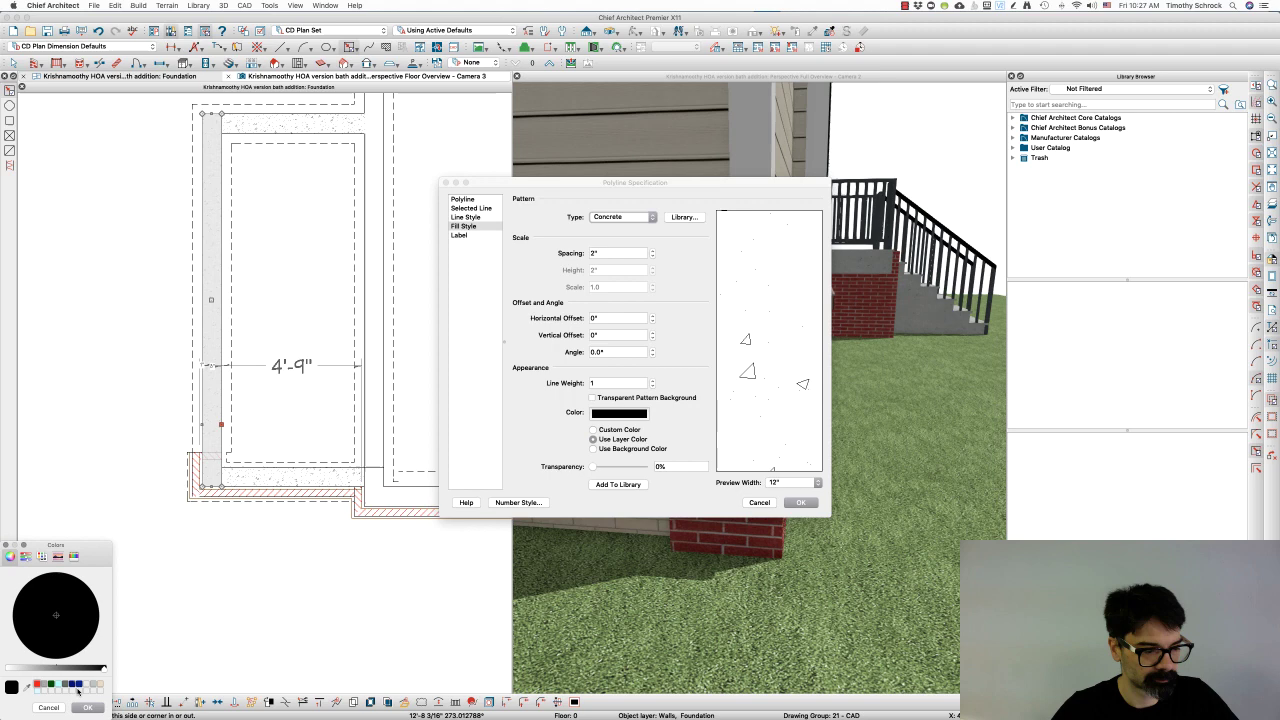
pyautogui.click(44, 686)
pyautogui.click(87, 707)
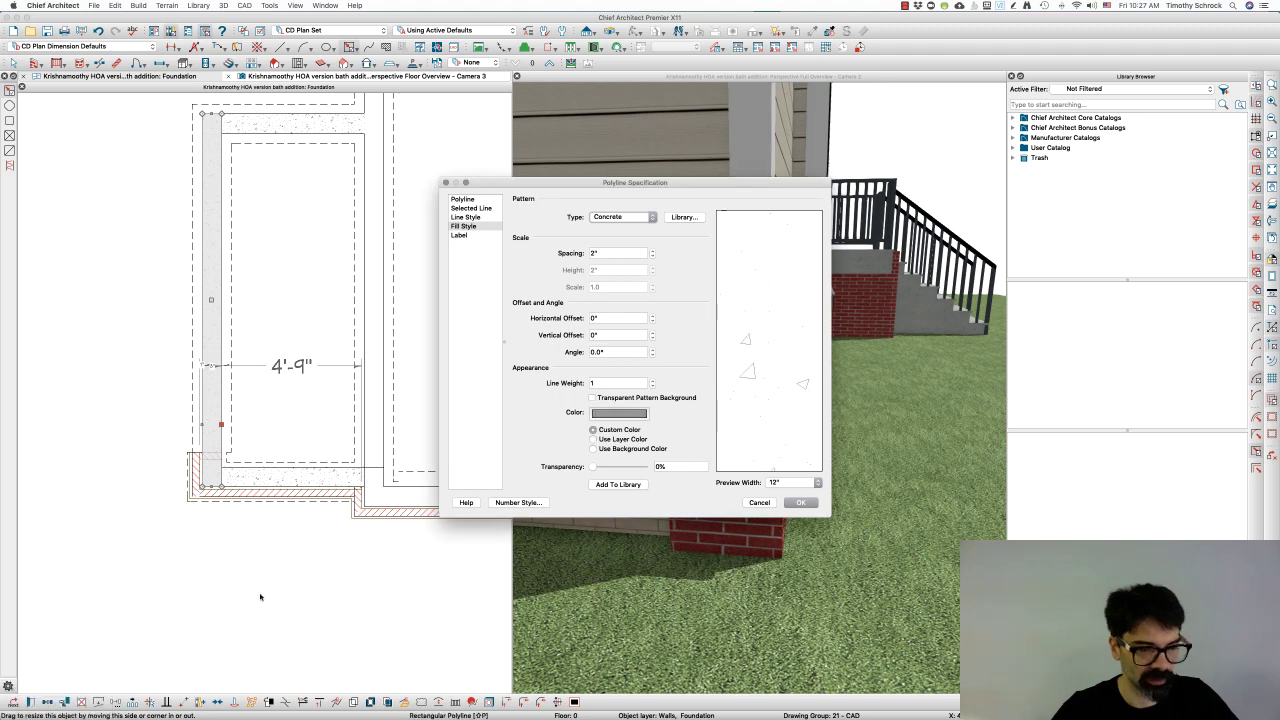
# - Apply the concrete fill and stretch the polyline into an L over the left and front walls
pyautogui.click(801, 503)
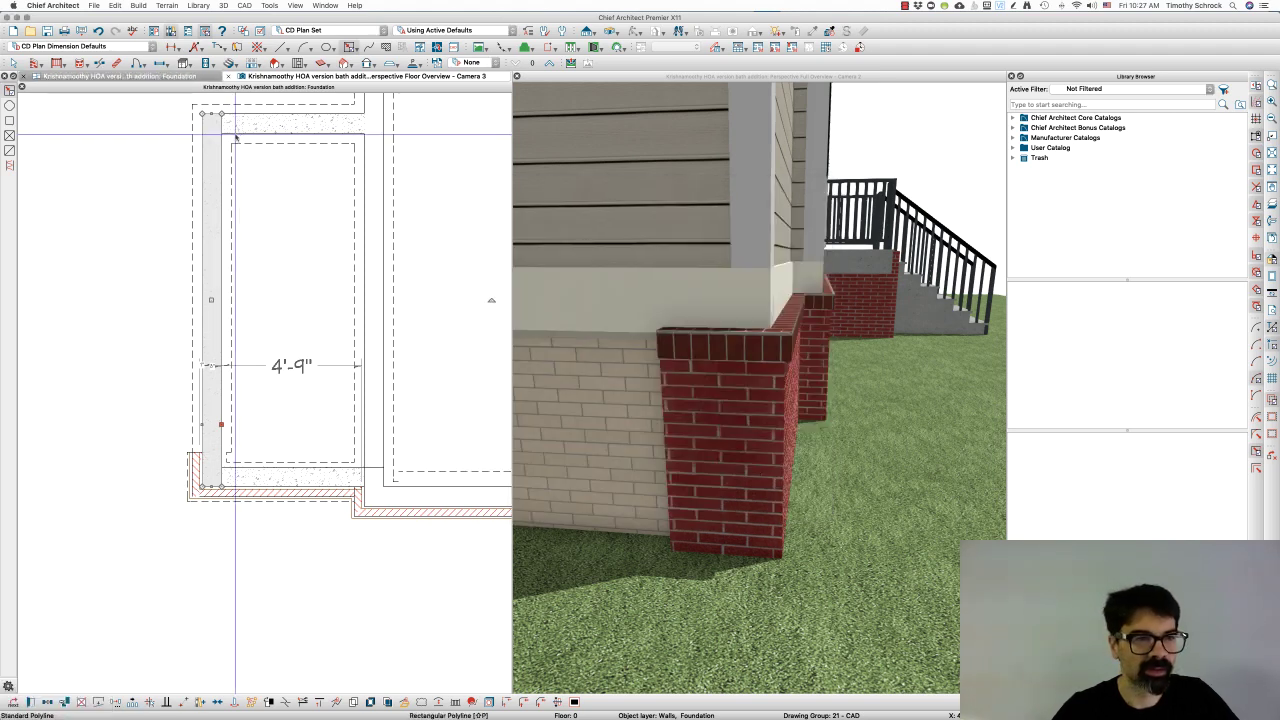
pyautogui.moveTo(222, 125); pyautogui.dragTo(364, 124)
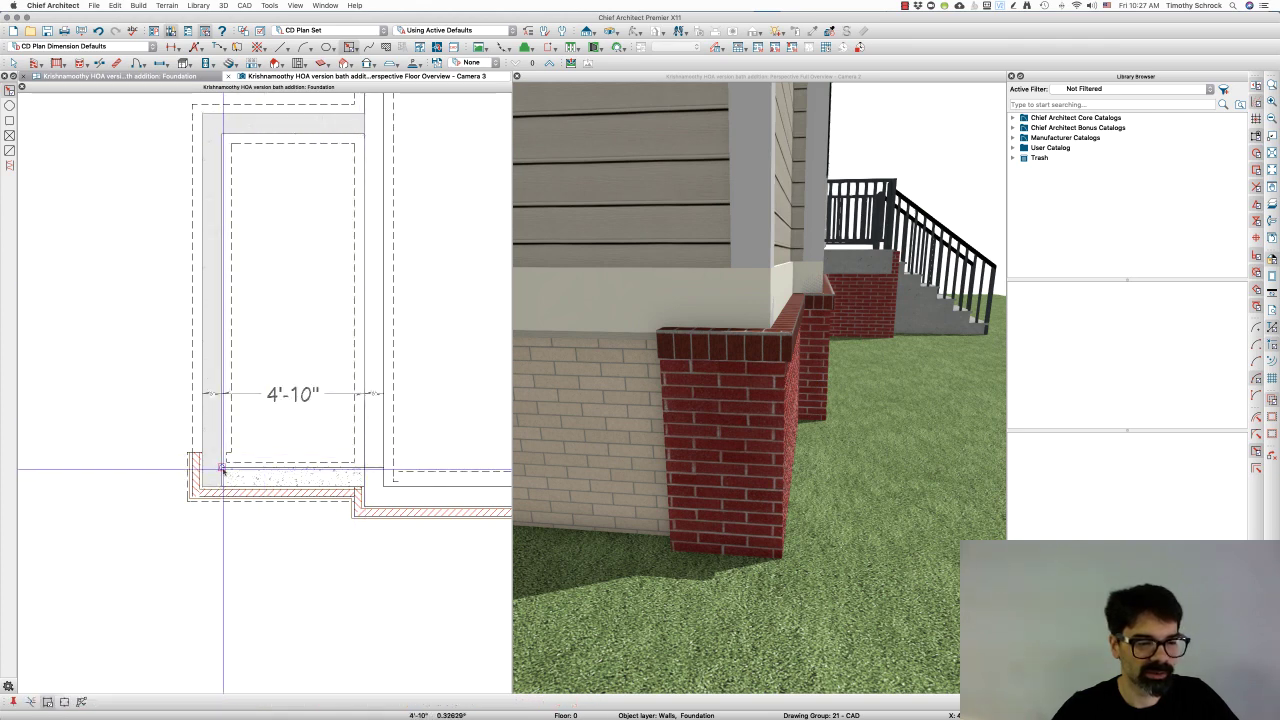
pyautogui.moveTo(220, 463); pyautogui.dragTo(367, 487)
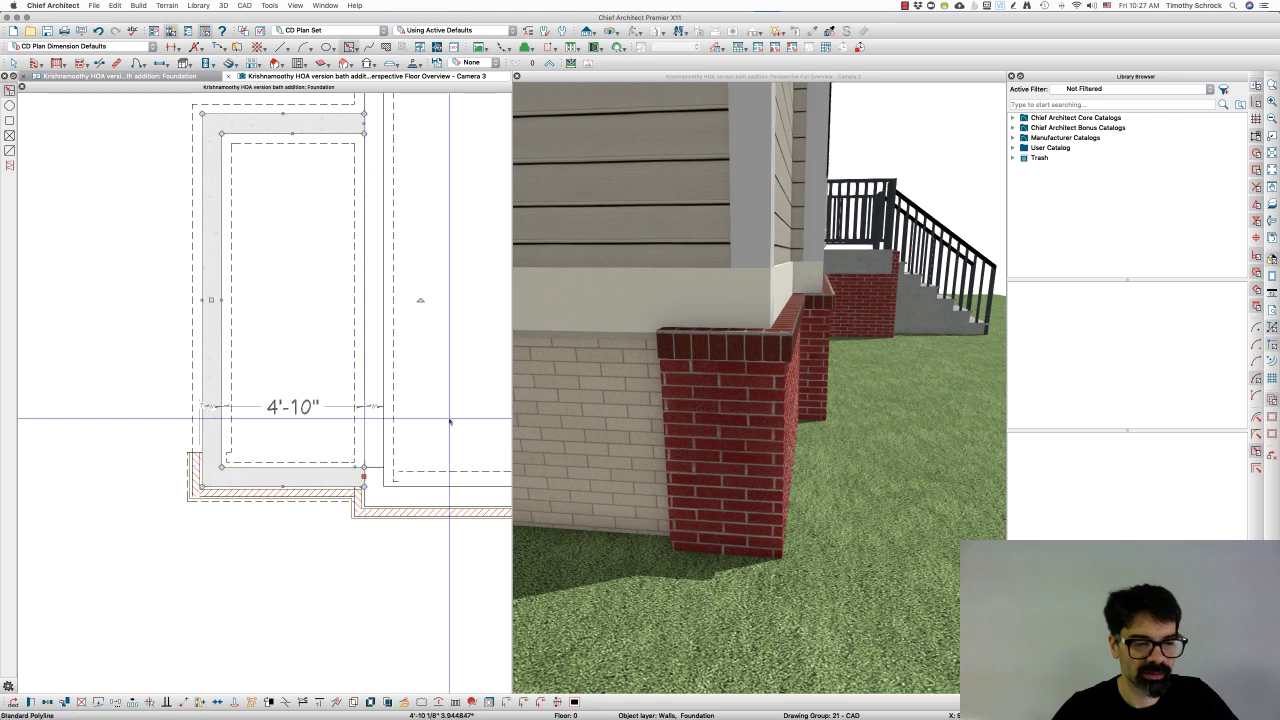
pyautogui.click(446, 460)
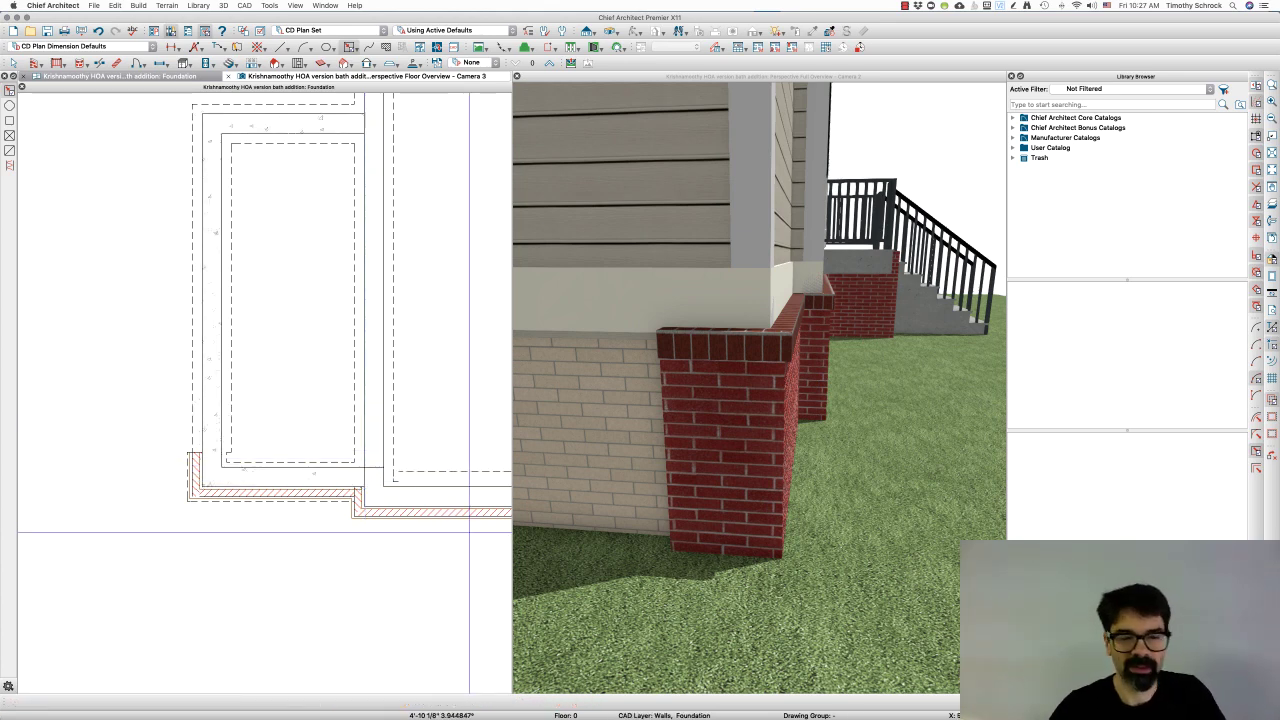